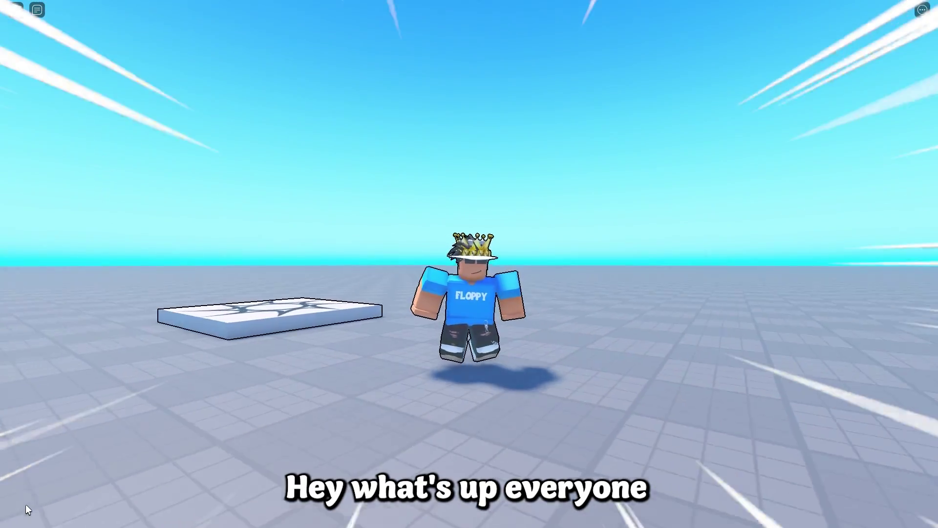
Step: Walk the avatar across the baseplate past the white platform
{"action": "key", "text": "w"}
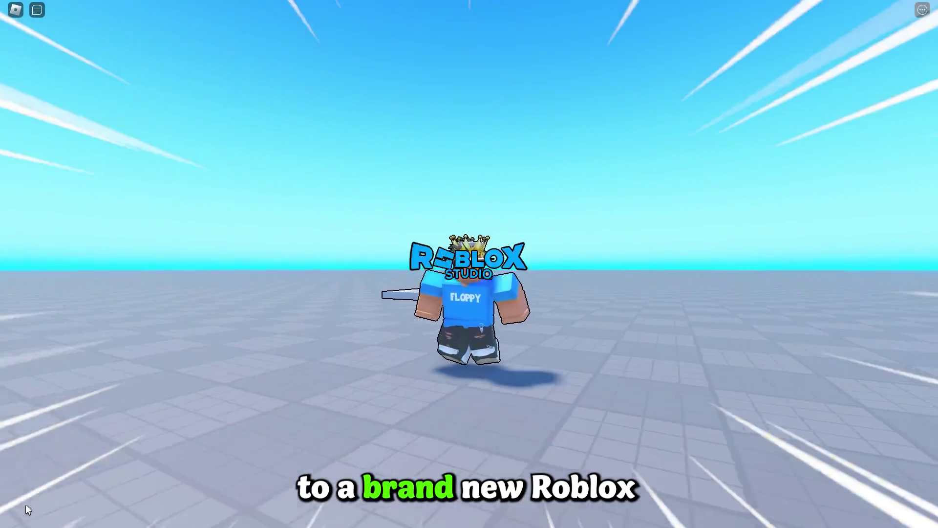
{"action": "key", "text": "s"}
{"action": "key", "text": "s"}
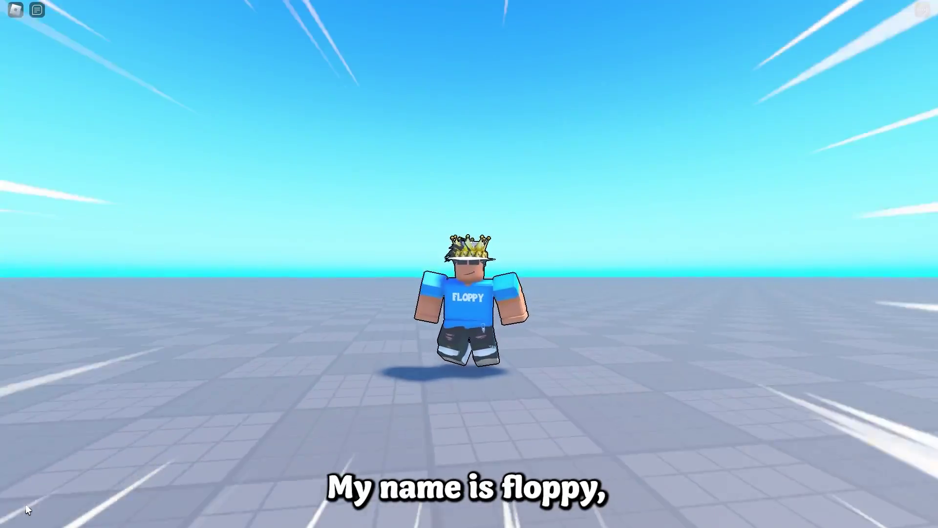
{"action": "key", "text": "s"}
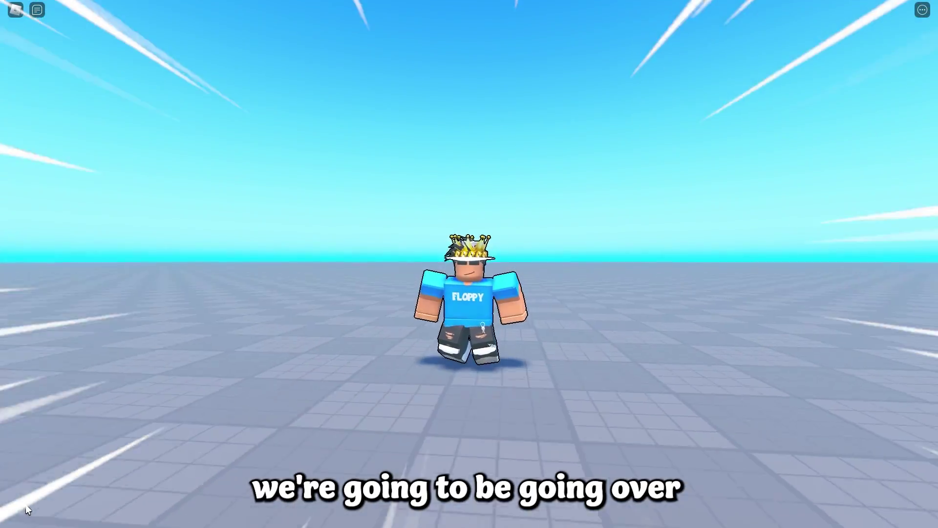
{"action": "key", "text": "s"}
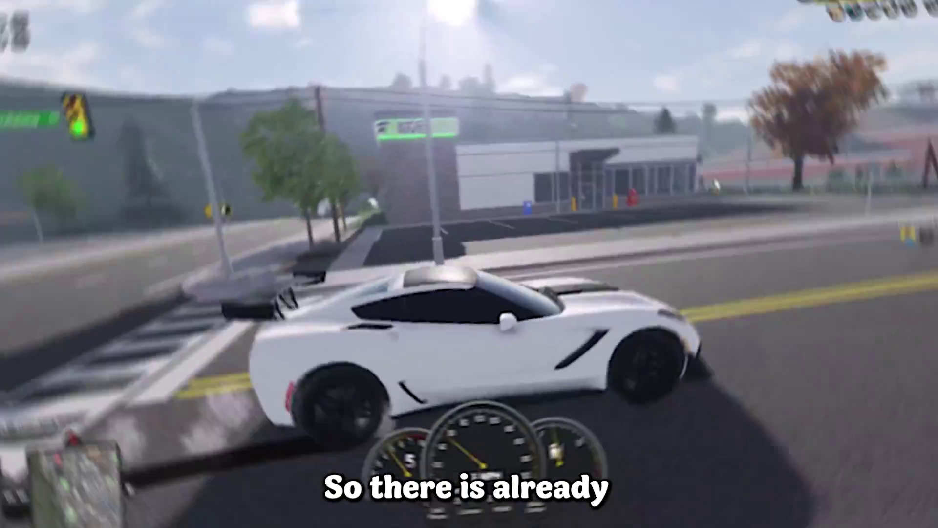
Step: Drive the white sports car past the fire station and along Independence Parkway
{"action": "key", "text": "w"}
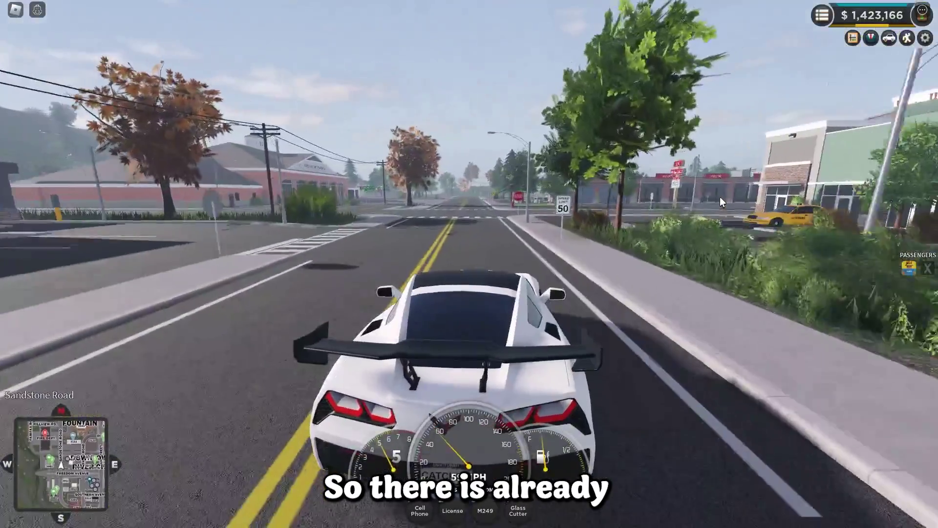
{"action": "key", "text": "a"}
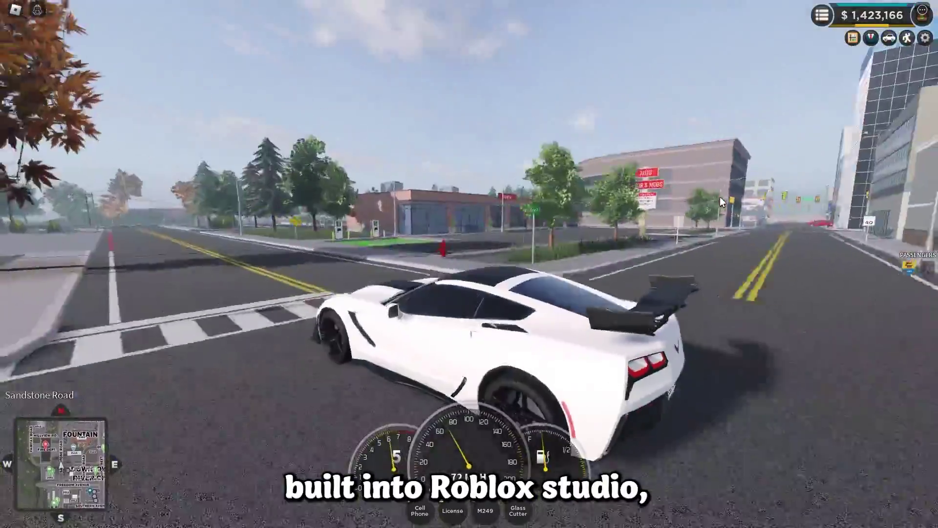
{"action": "key", "text": "w"}
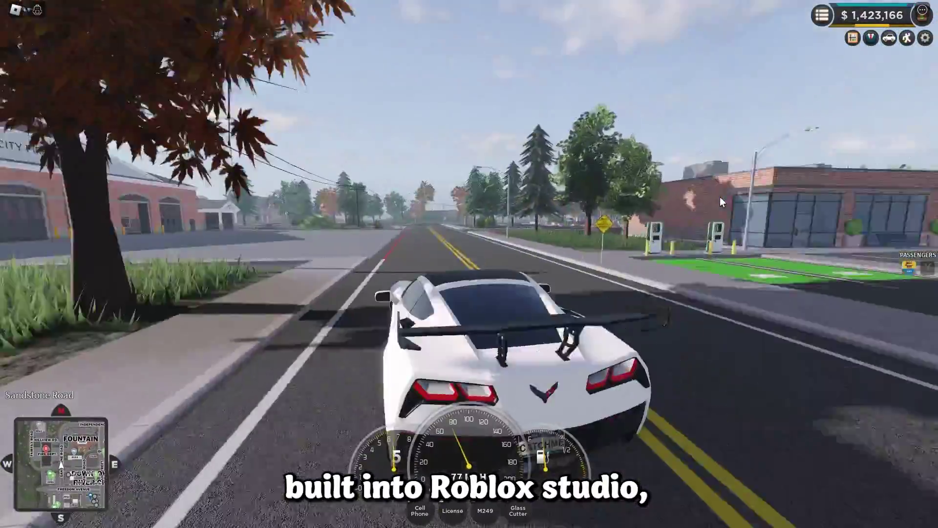
{"action": "key", "text": "d"}
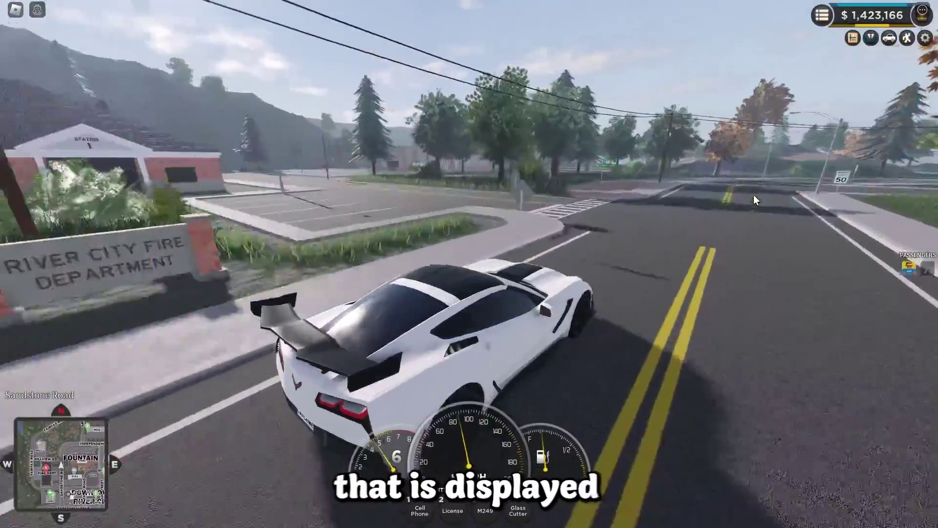
{"action": "key", "text": "w"}
{"action": "key", "text": "d"}
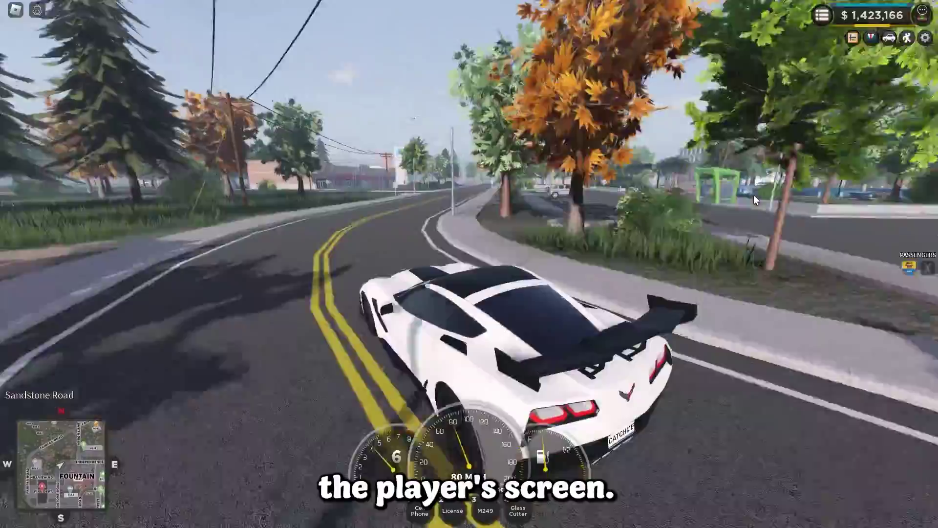
{"action": "key", "text": "w"}
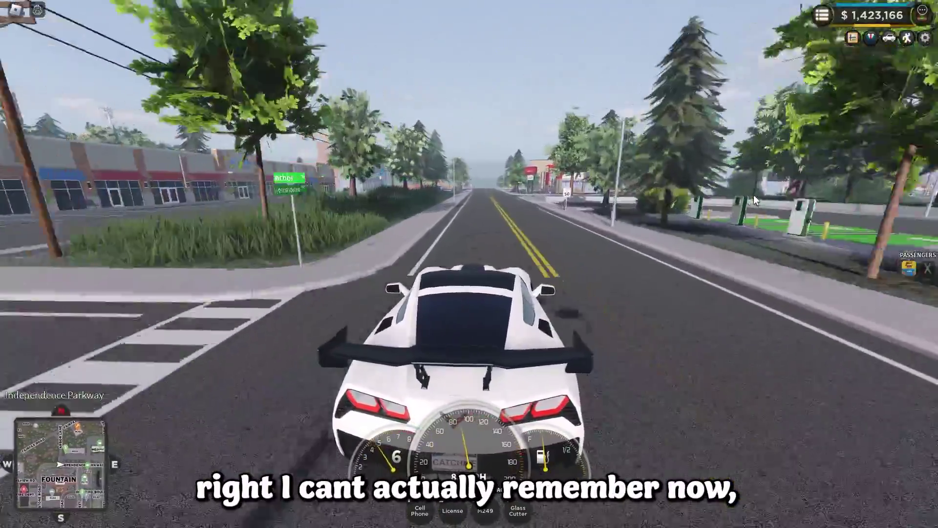
{"action": "key", "text": "w"}
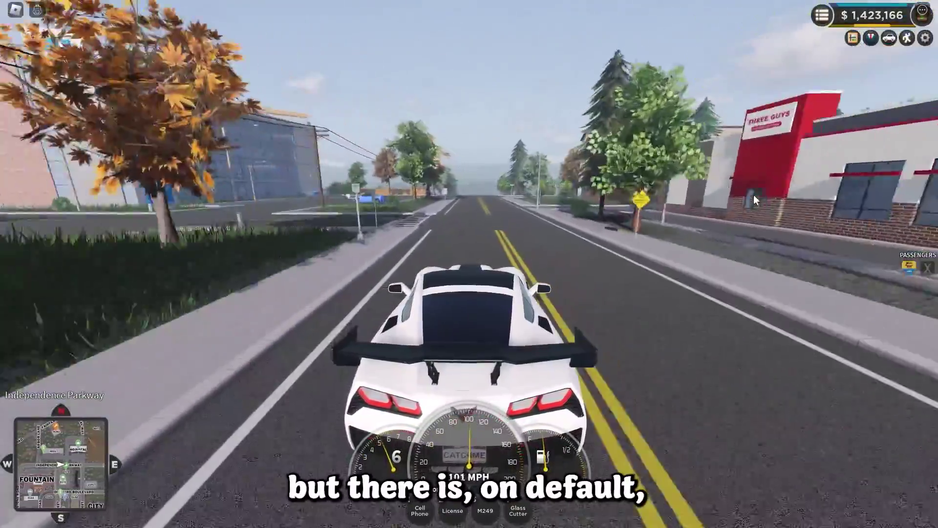
{"action": "key", "text": "w"}
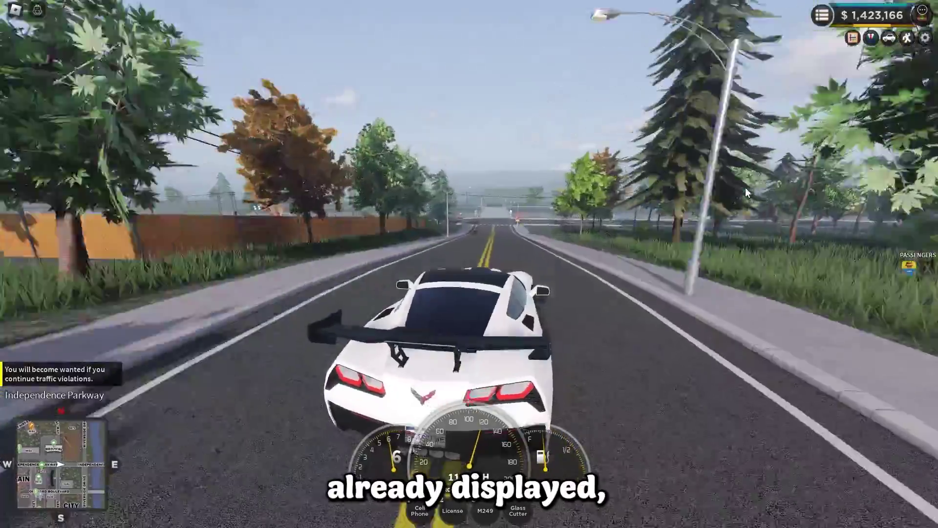
{"action": "key", "text": "a"}
{"action": "key", "text": "a"}
Step: Speed down Riverside Drive, cross the bridge and stop in the gas station lot
{"action": "key", "text": "w"}
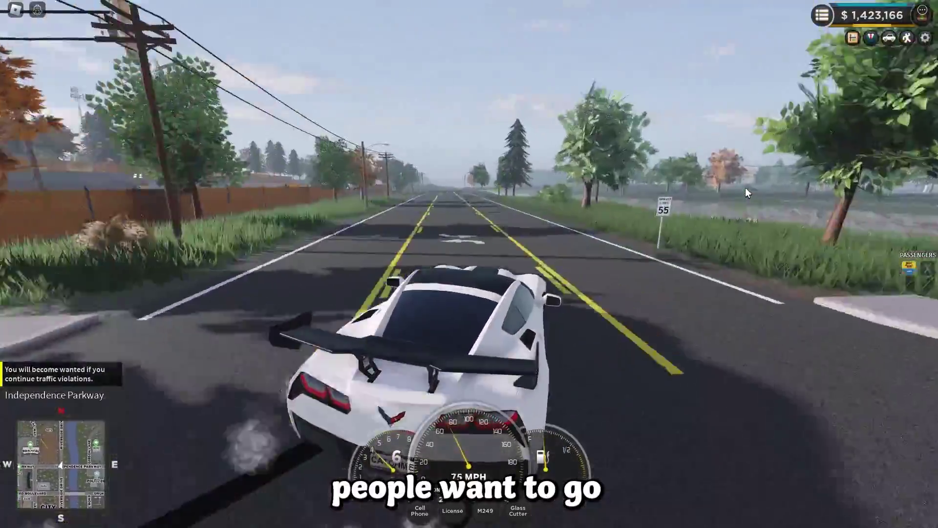
{"action": "key", "text": "w"}
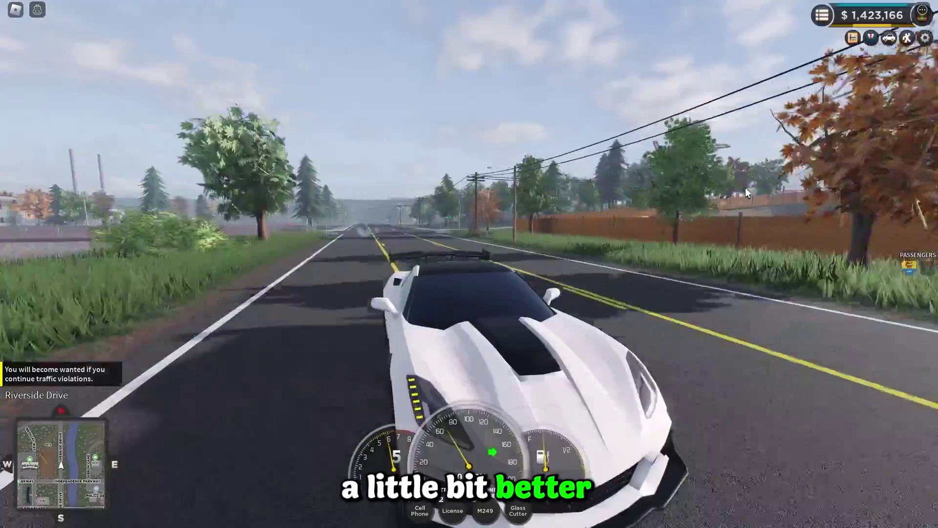
{"action": "key", "text": "w"}
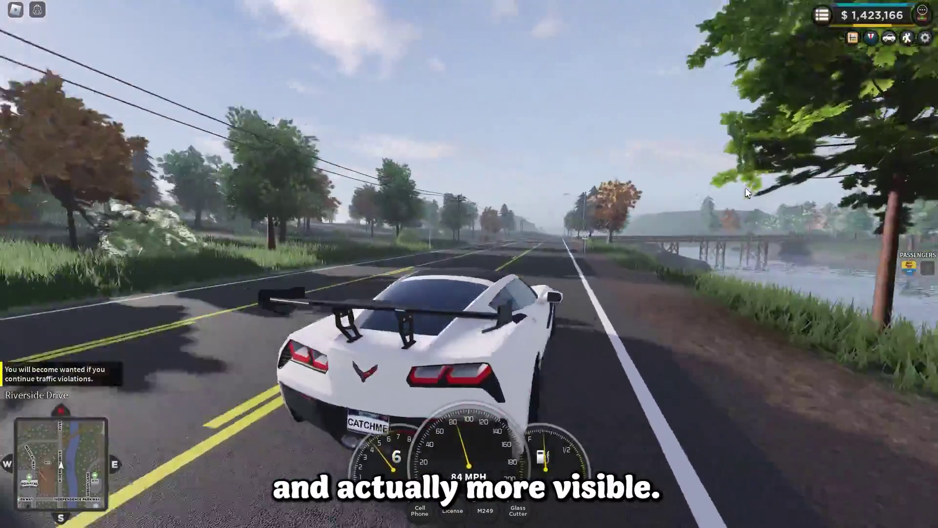
{"action": "key", "text": "w"}
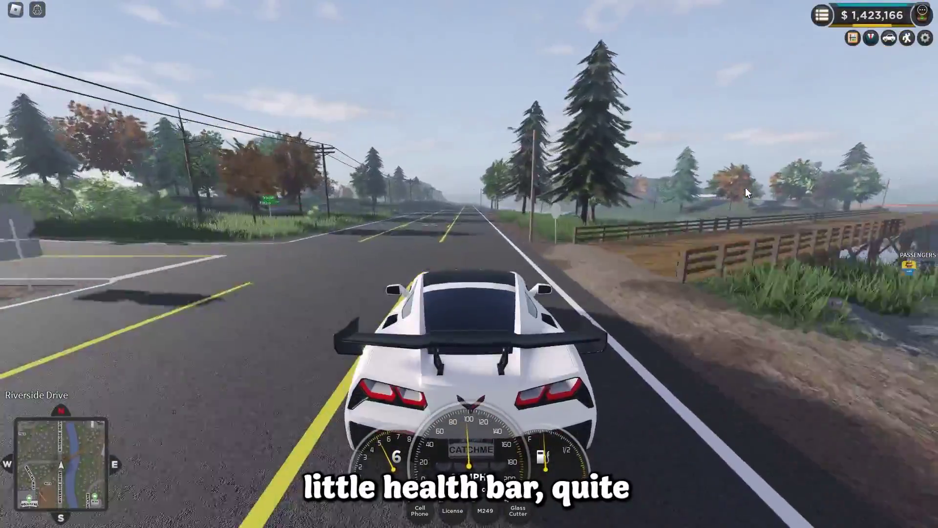
{"action": "scroll", "coordinate": [746, 187], "scroll_direction": "down", "scroll_amount": 3}
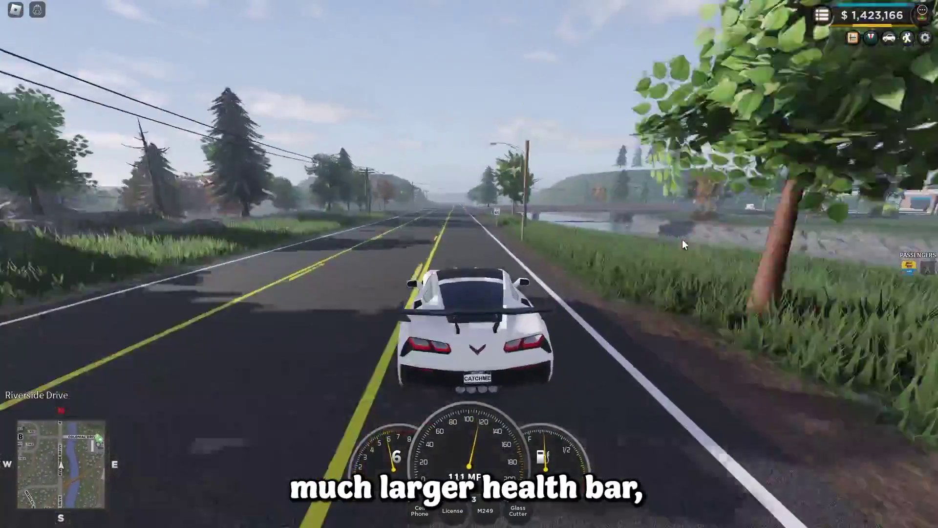
{"action": "key", "text": "a"}
{"action": "key", "text": "d"}
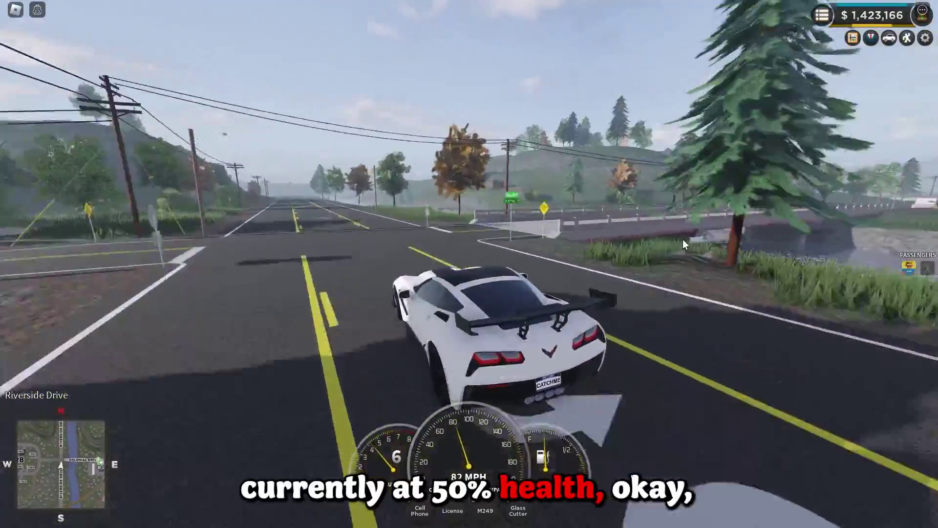
{"action": "key", "text": "w"}
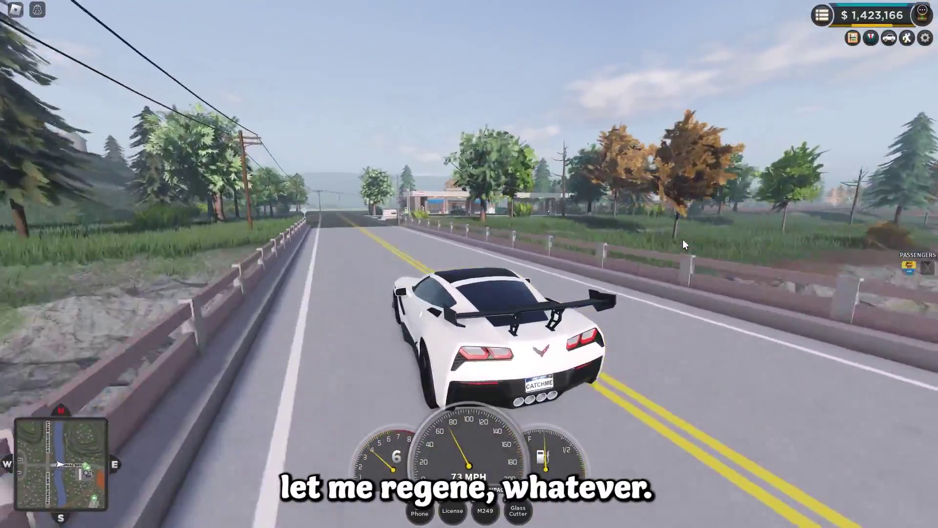
{"action": "key", "text": "d"}
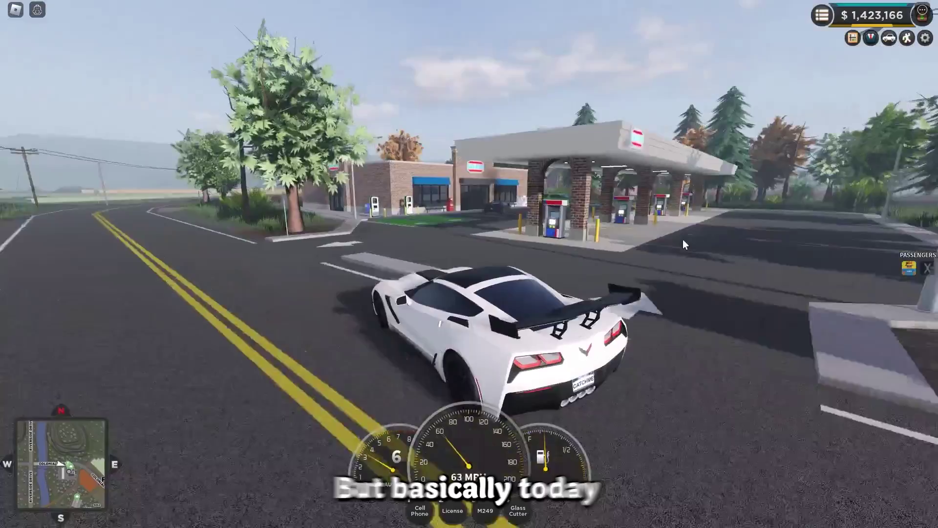
{"action": "key", "text": "s"}
{"action": "key", "text": "a"}
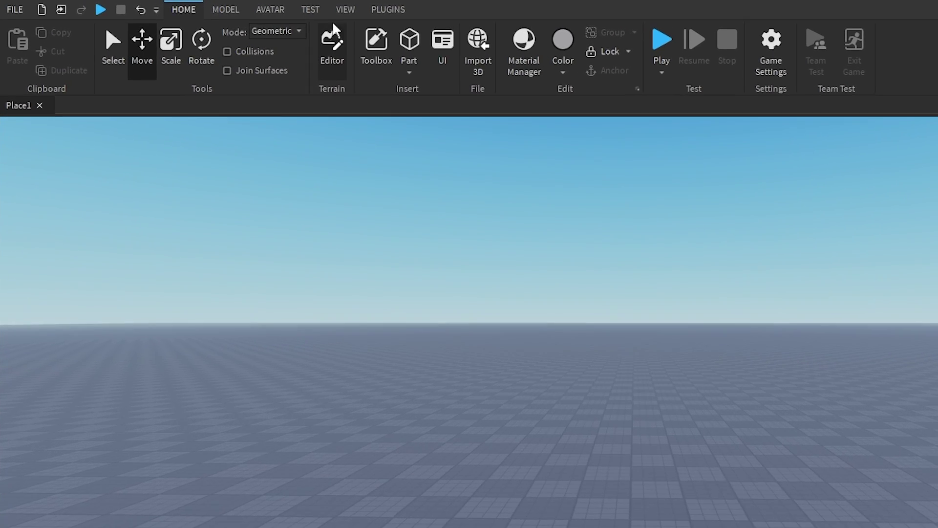
Step: Insert a ScreenGui under StarterGui from the Explorer and select it
{"action": "left_click", "coordinate": [224, 7]}
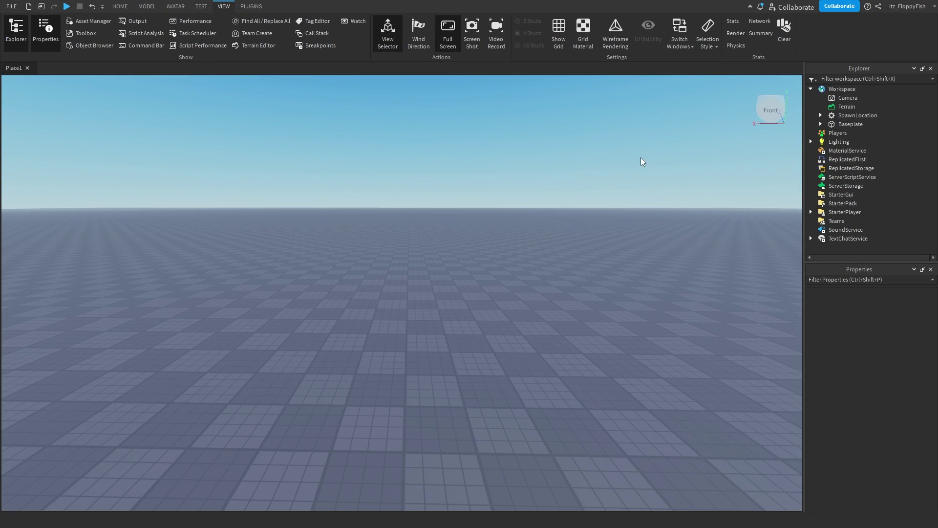
{"action": "left_click", "coordinate": [119, 6]}
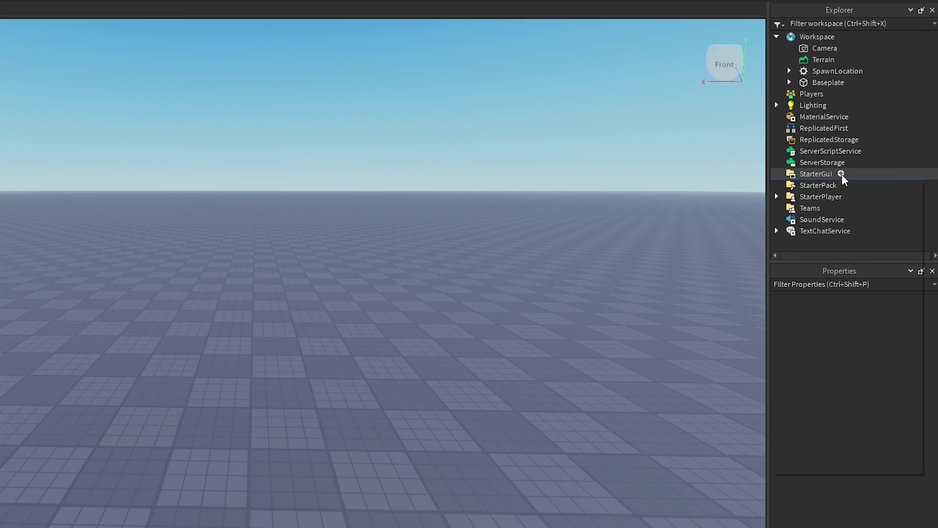
{"action": "left_click", "coordinate": [860, 194]}
{"action": "left_click", "coordinate": [781, 203]}
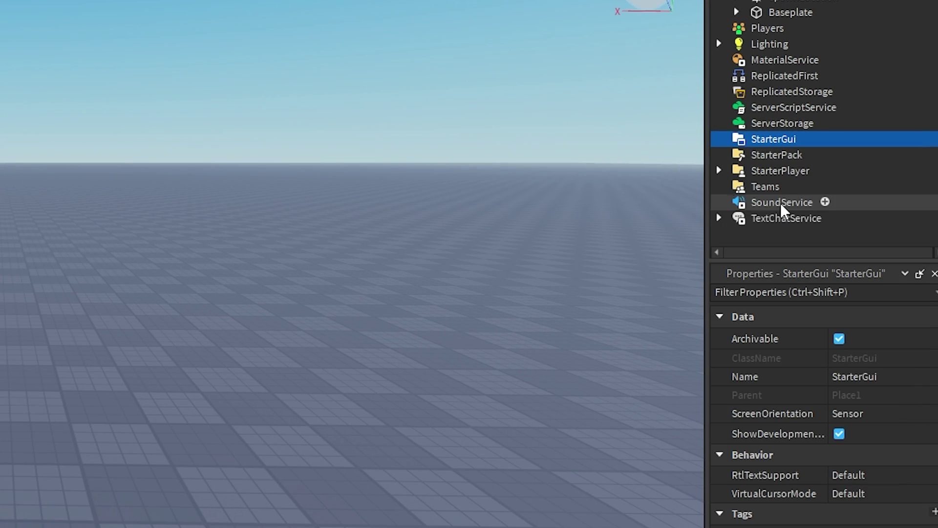
{"action": "left_click", "coordinate": [779, 154]}
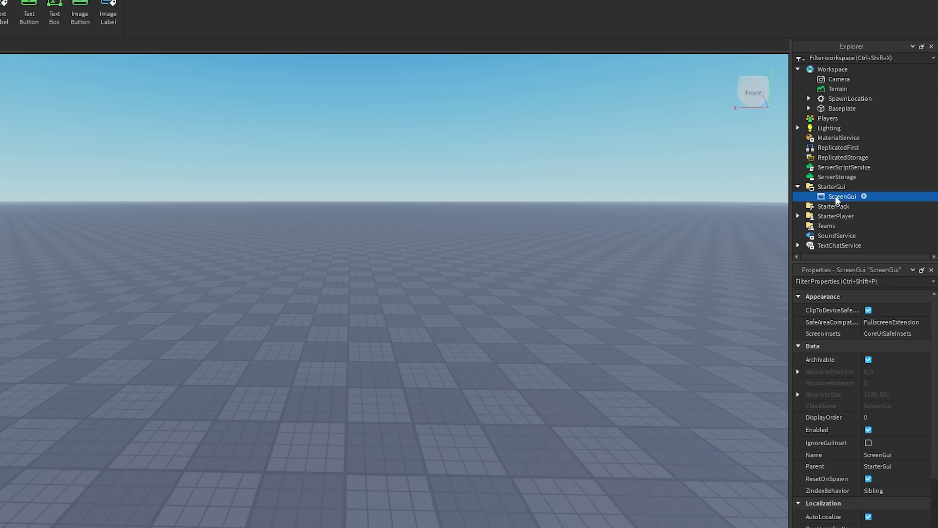
Step: Add a white 685 x 100 Frame to the ScreenGui near the top centre
{"action": "left_click", "coordinate": [843, 173]}
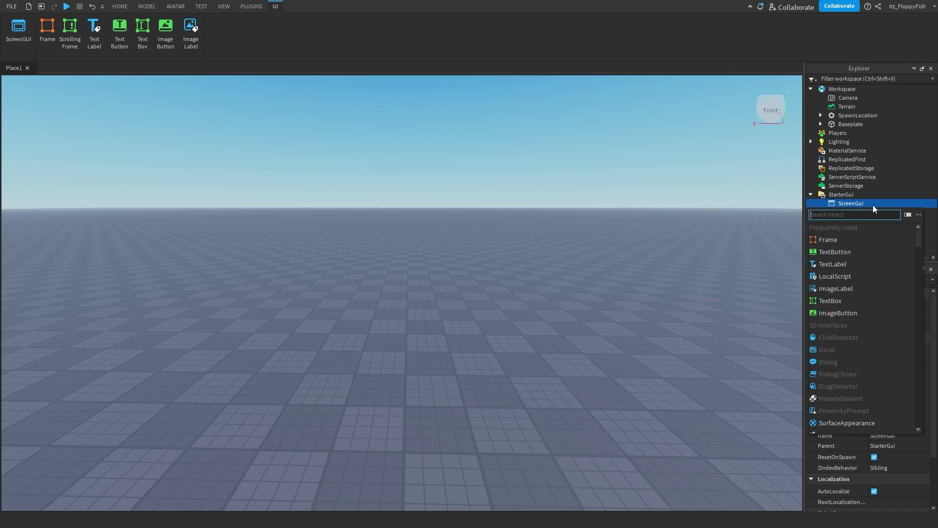
{"action": "left_click", "coordinate": [861, 240]}
{"action": "left_click", "coordinate": [49, 112]}
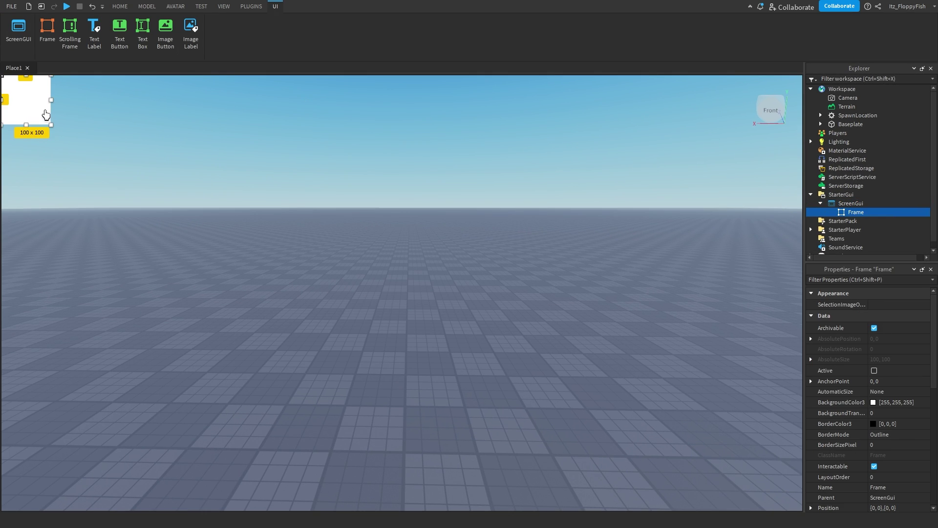
{"action": "left_click_drag", "start_coordinate": [34, 106], "coordinate": [575, 139]}
{"action": "mouse_move", "coordinate": [493, 140]}
{"action": "left_mouse_down"}
{"action": "mouse_move", "coordinate": [499, 124]}
{"action": "mouse_move", "coordinate": [490, 125]}
{"action": "left_mouse_up"}
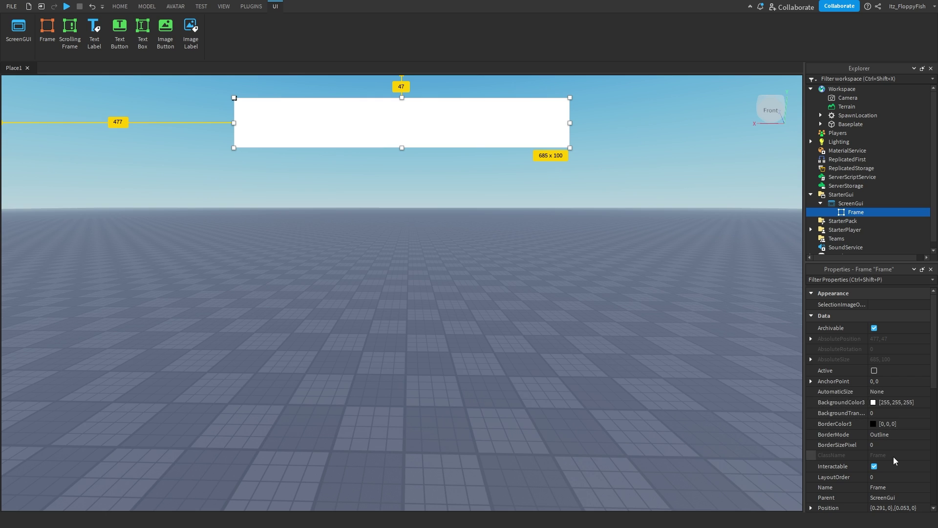
Step: Rename the frame to 'BackgroundFrame'
{"action": "left_click", "coordinate": [890, 487]}
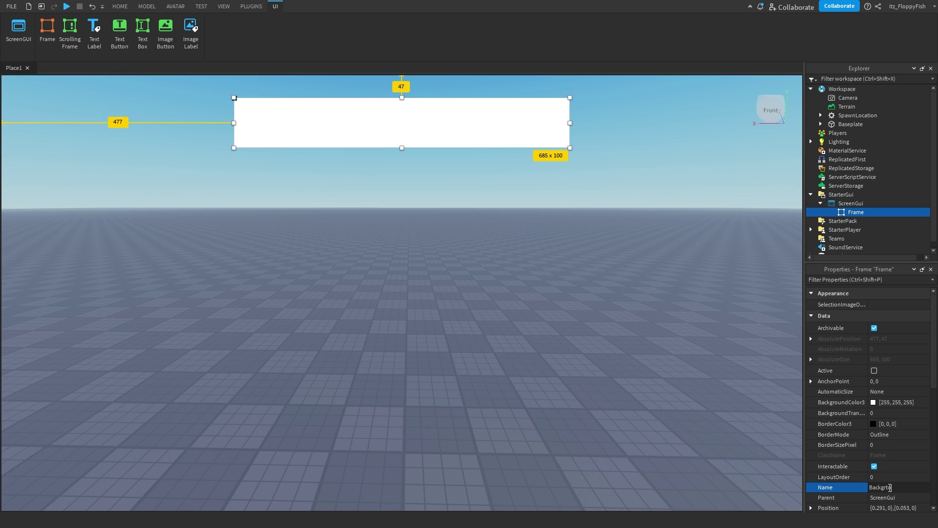
{"action": "type", "text": "BackgroundFrame"}
{"action": "key", "text": "Return"}
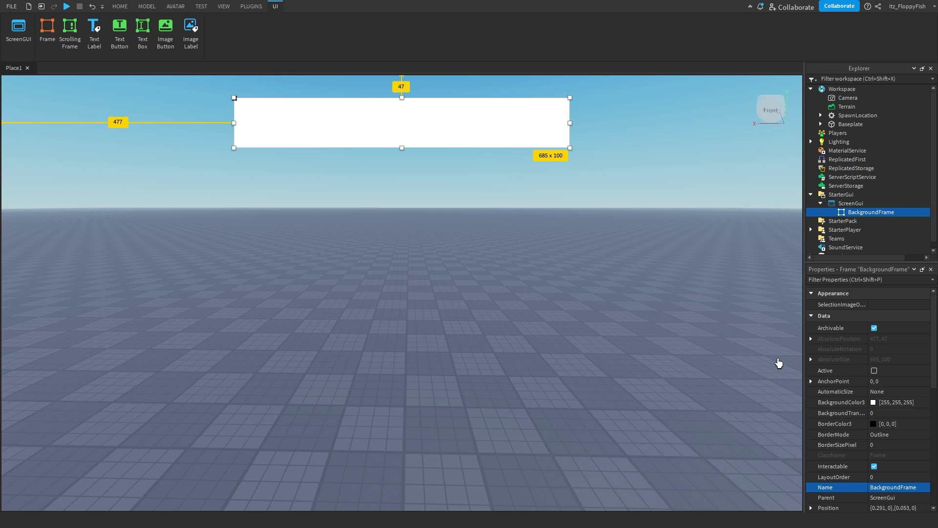
Step: Set BackgroundFrame's BackgroundColor3 to pure red (255, 0, 0)
{"action": "left_click", "coordinate": [873, 403]}
{"action": "left_click", "coordinate": [367, 224]}
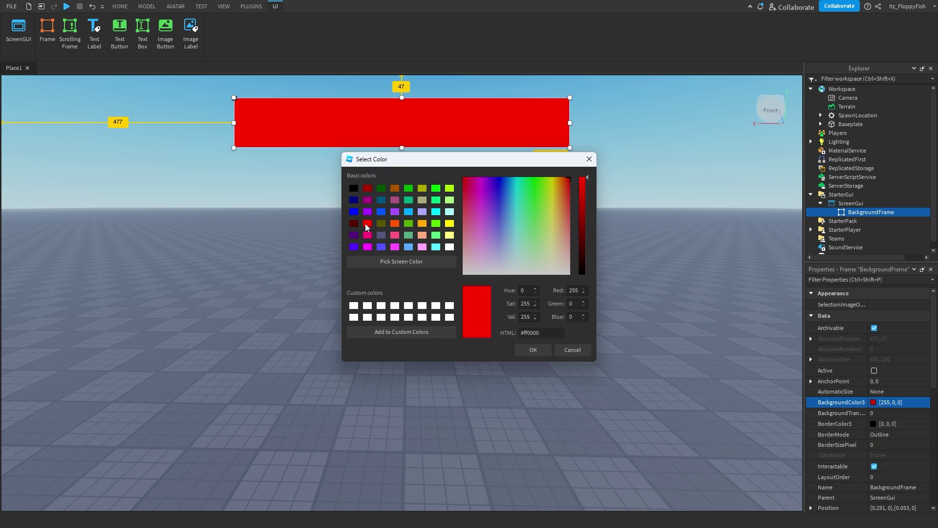
{"action": "left_click", "coordinate": [542, 349]}
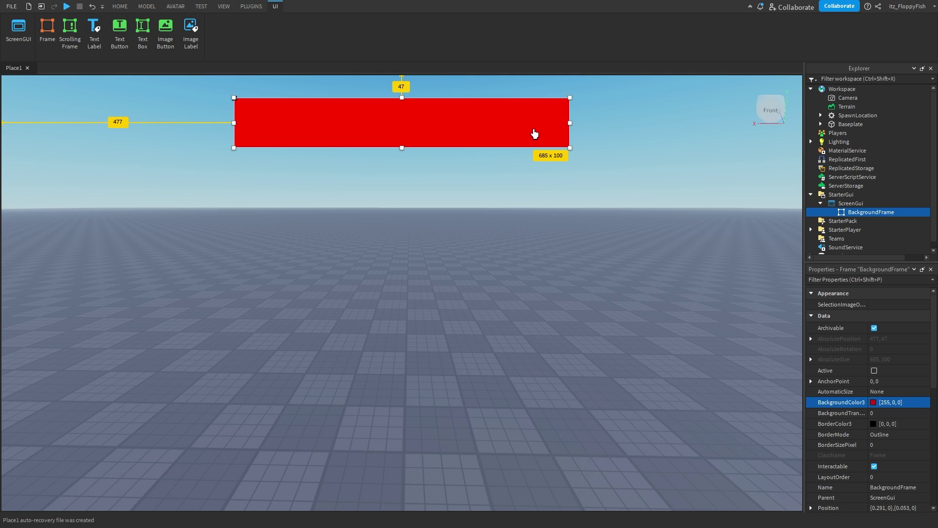
Step: Add a child Frame to BackgroundFrame, colour it green (85, 255, 0) and widen it to 599 x 100
{"action": "left_click", "coordinate": [901, 211]}
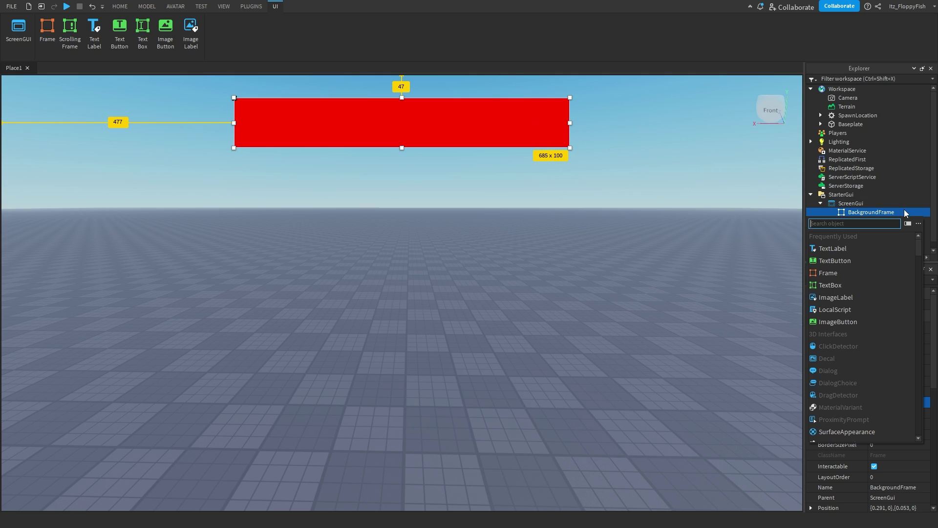
{"action": "left_click", "coordinate": [861, 271]}
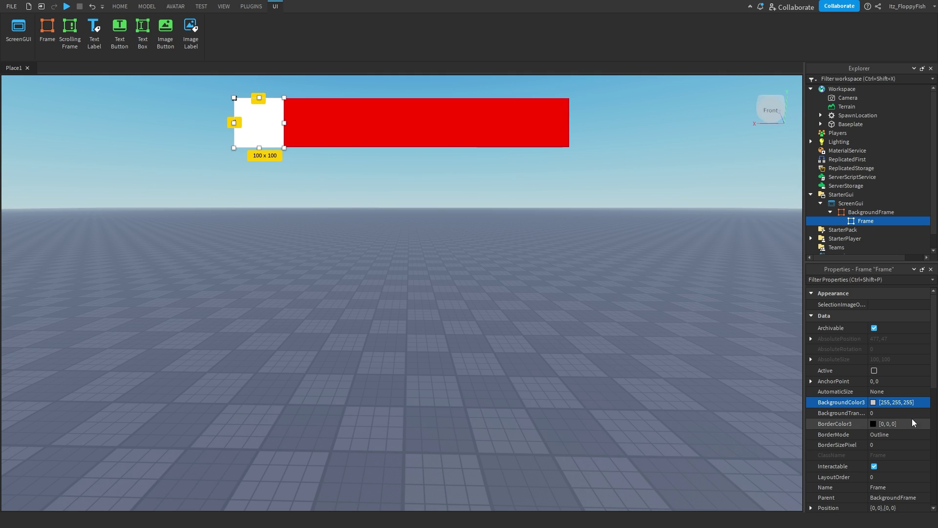
{"action": "left_click", "coordinate": [861, 402]}
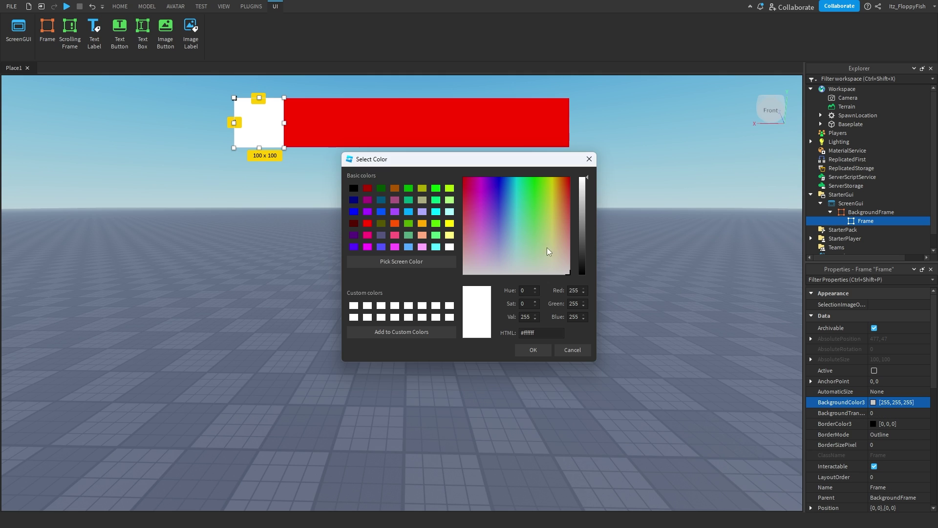
{"action": "left_click", "coordinate": [440, 223]}
{"action": "left_click", "coordinate": [530, 352]}
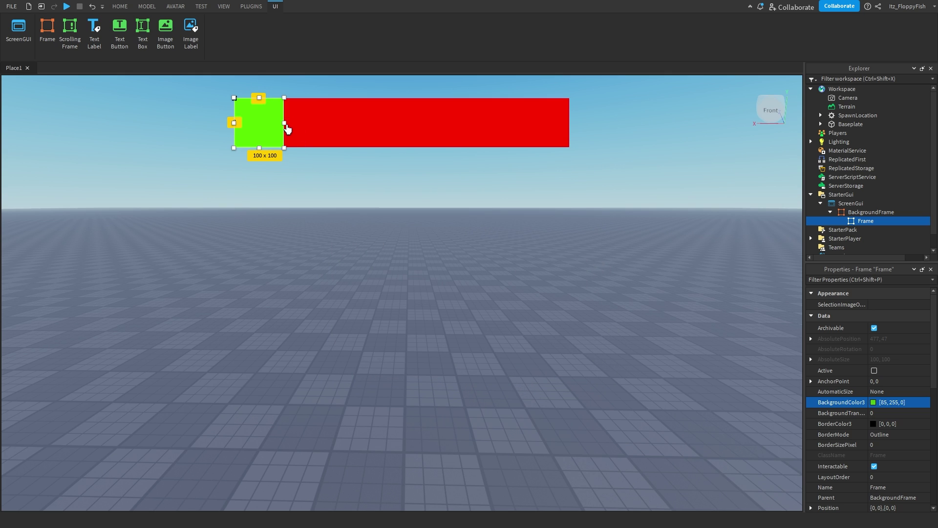
{"action": "left_click_drag", "start_coordinate": [287, 129], "coordinate": [528, 128]}
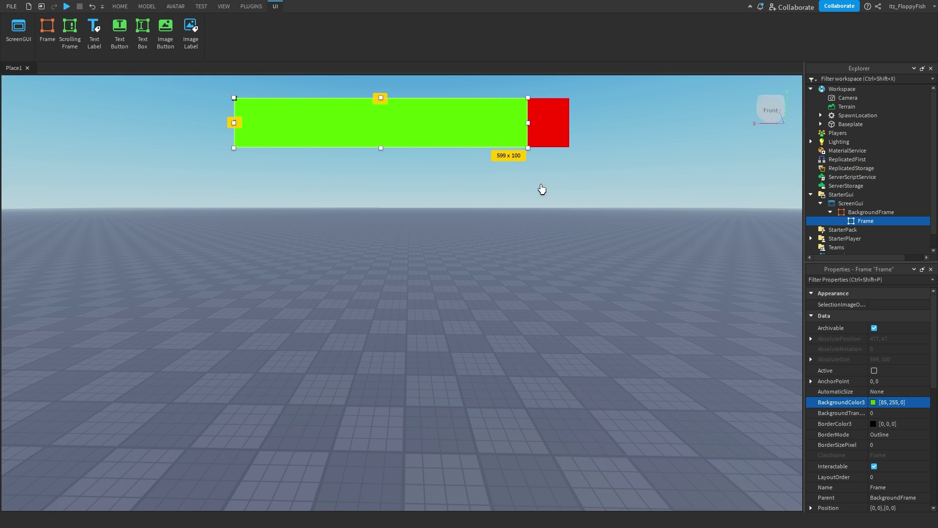
{"action": "left_click", "coordinate": [494, 207]}
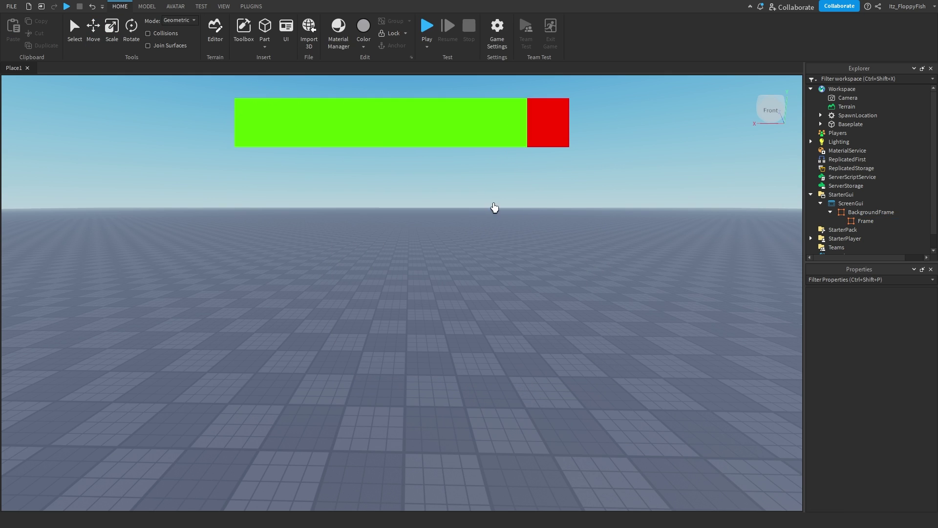
Step: Add a UIStroke to BackgroundFrame and set its Thickness to 4
{"action": "left_click", "coordinate": [861, 212]}
{"action": "left_click", "coordinate": [901, 212]}
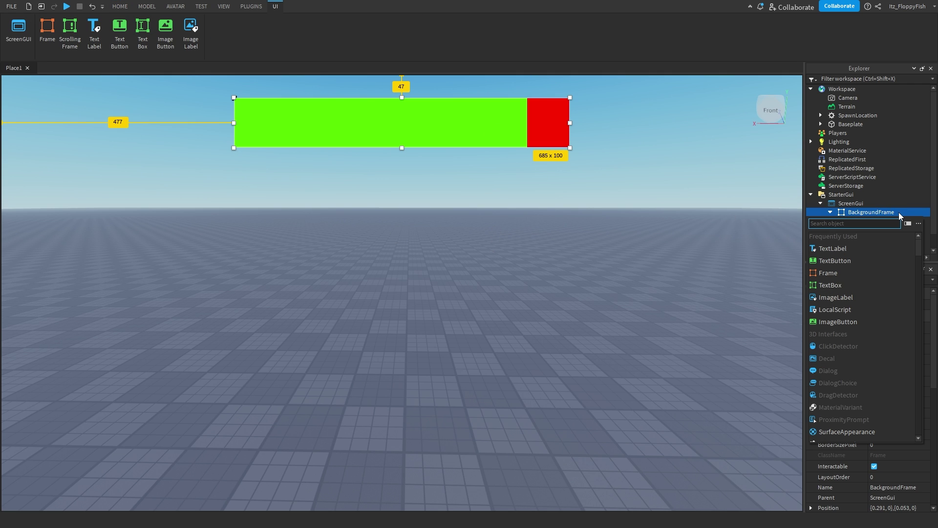
{"action": "type", "text": "ui"}
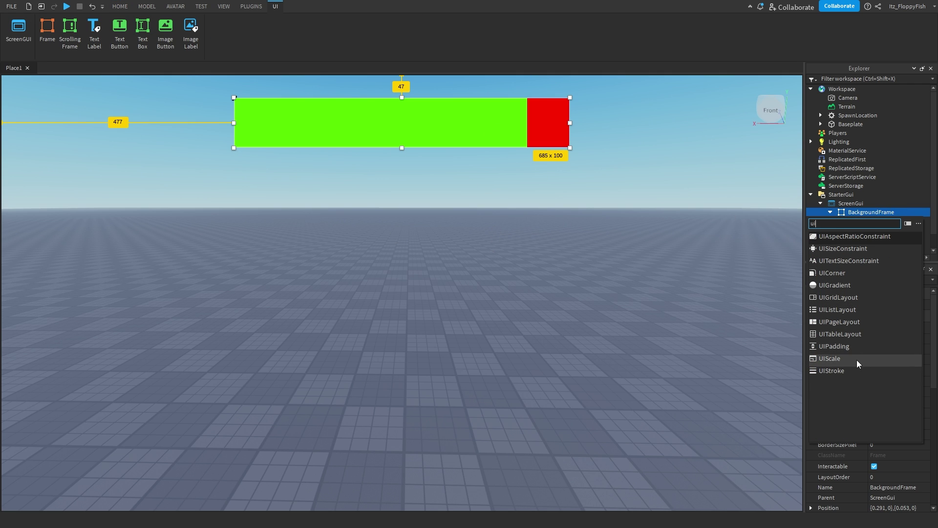
{"action": "left_click", "coordinate": [850, 370]}
{"action": "left_click", "coordinate": [867, 222]}
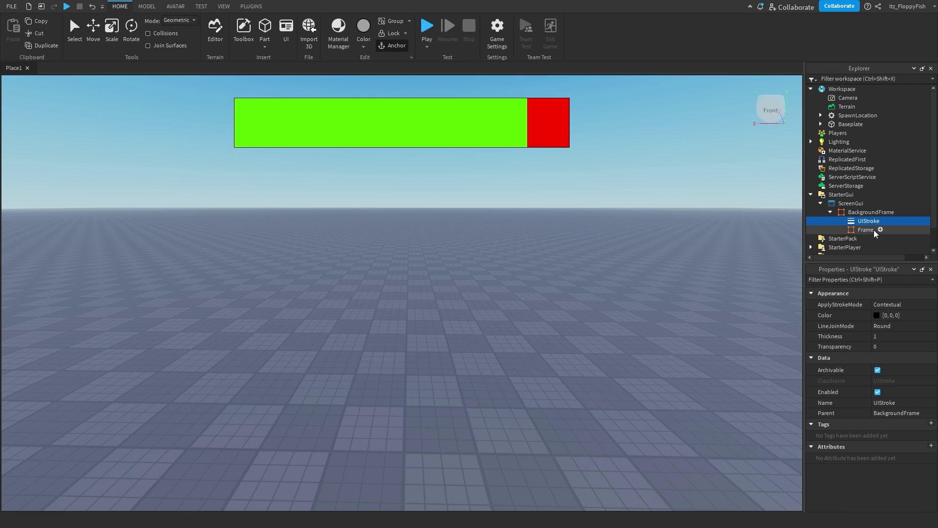
{"action": "left_click", "coordinate": [889, 336]}
{"action": "key", "text": "BackSpace"}
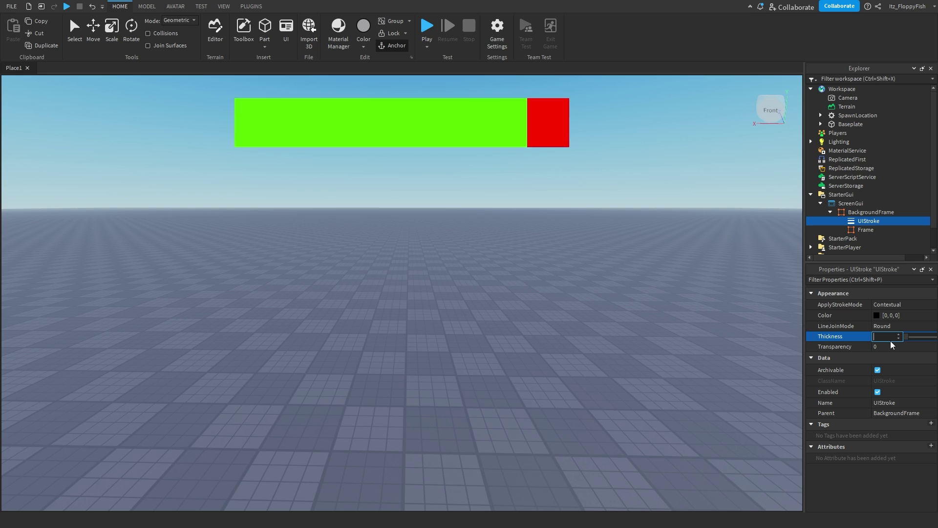
{"action": "type", "text": "4"}
{"action": "left_click", "coordinate": [876, 213]}
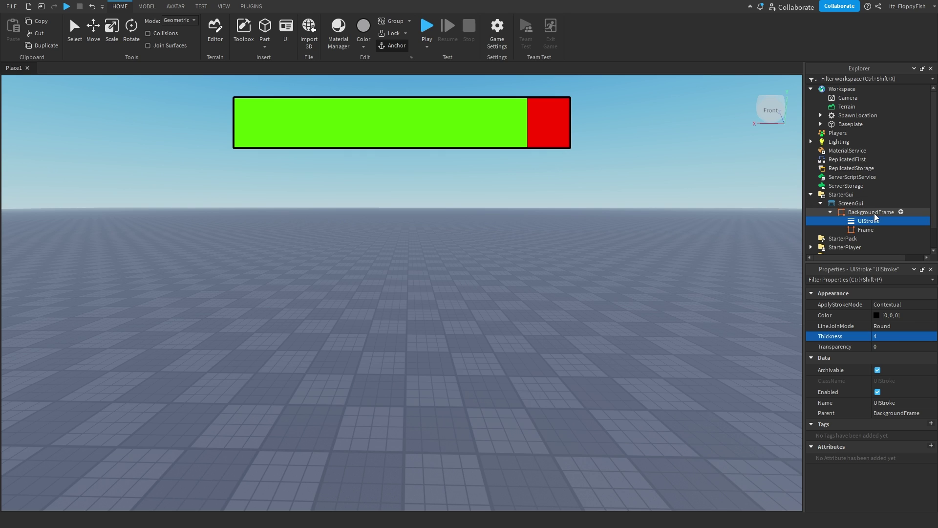
{"action": "left_click", "coordinate": [902, 212]}
Step: Add a UICorner to BackgroundFrame and paste a copy into the green inner frame
{"action": "type", "text": "frame"}
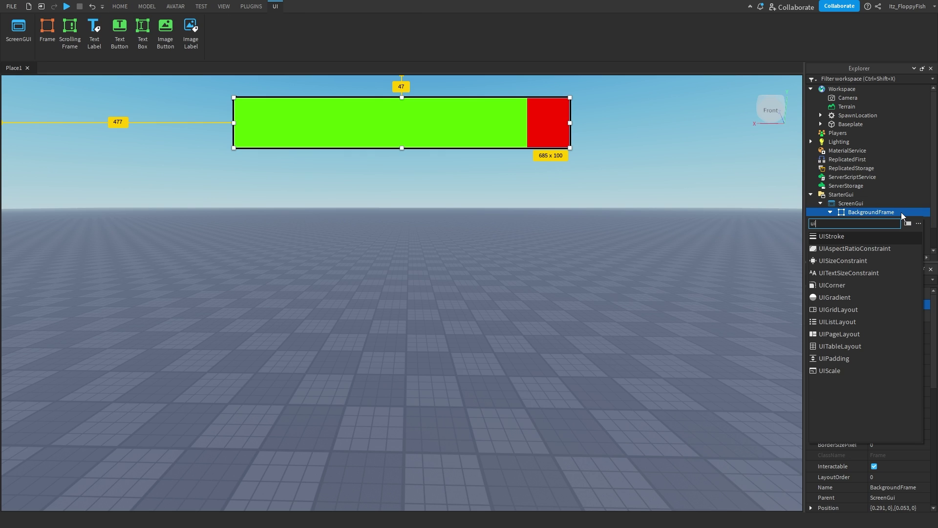
{"action": "key", "text": "Return"}
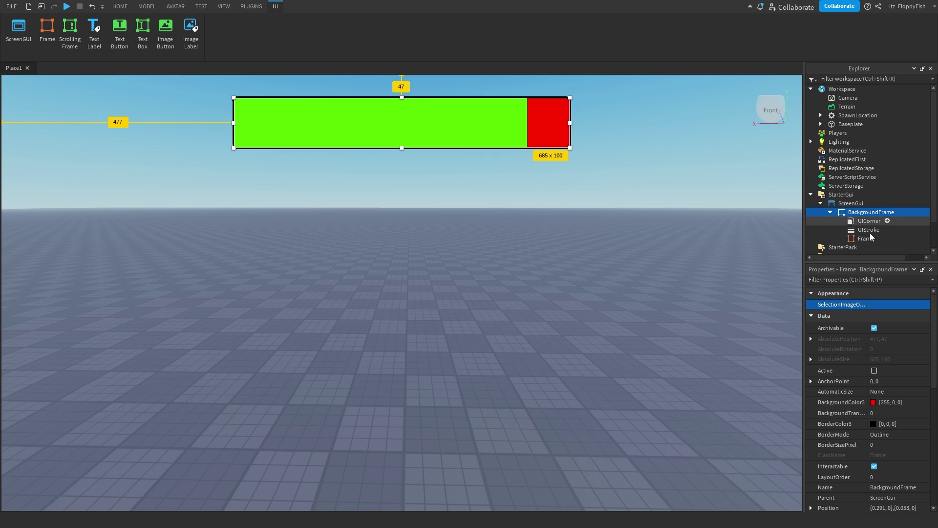
{"action": "left_click", "coordinate": [677, 213]}
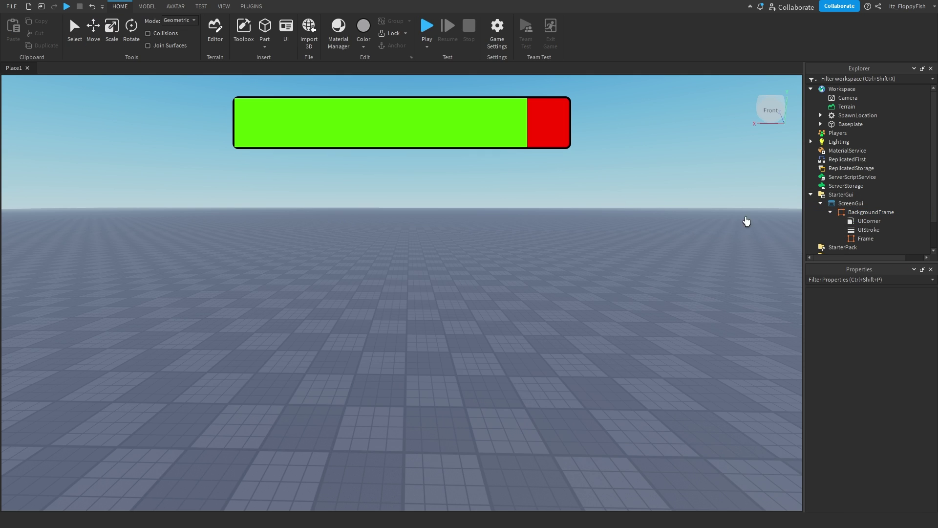
{"action": "left_click", "coordinate": [869, 230]}
{"action": "left_click", "coordinate": [864, 221]}
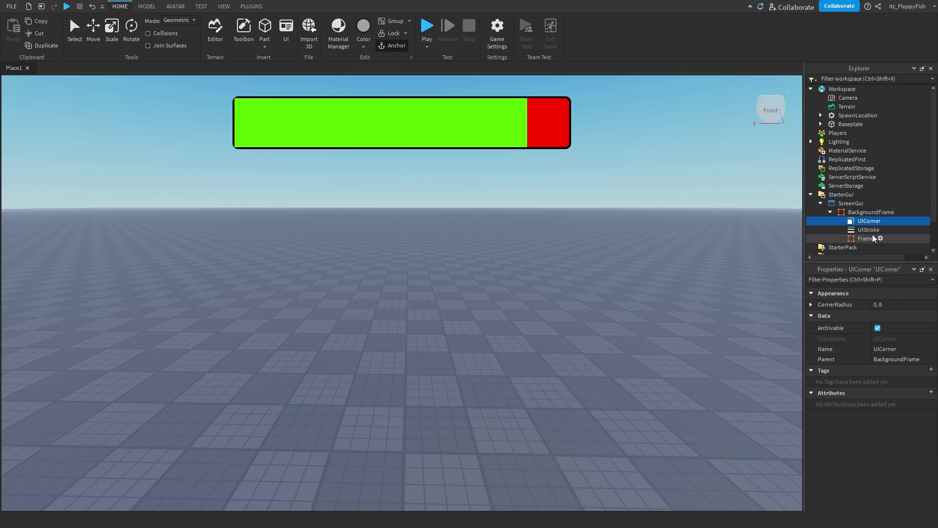
{"action": "right_click", "coordinate": [866, 239]}
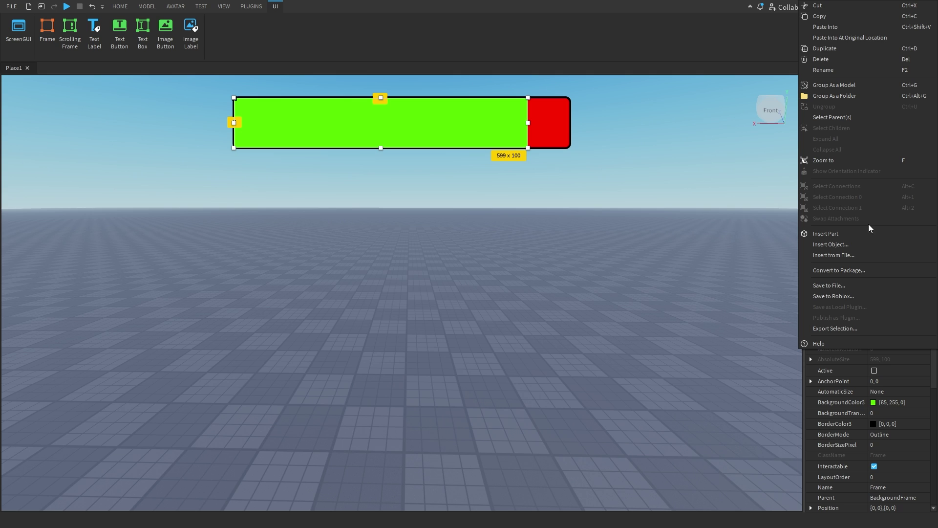
{"action": "left_click", "coordinate": [842, 30]}
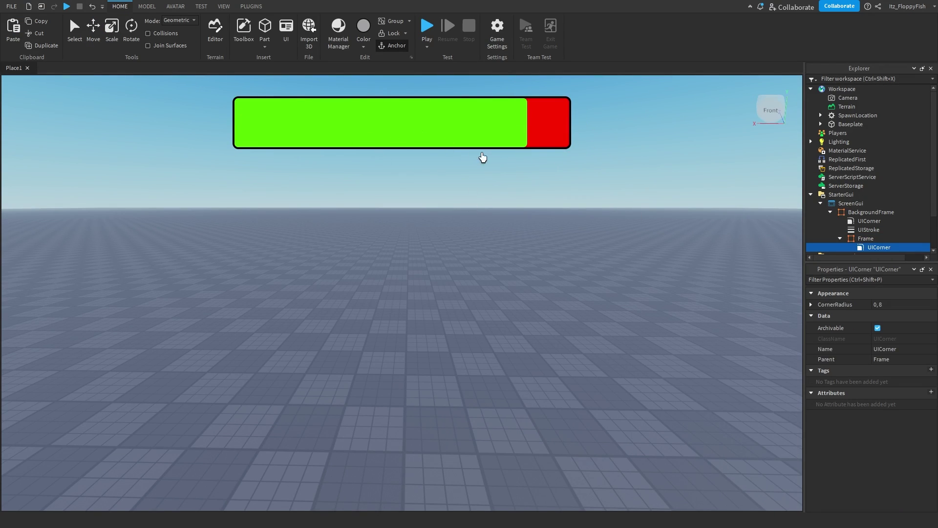
Step: Widen the green frame to 685 x 100 and rename it 'BarFrame'
{"action": "left_click", "coordinate": [866, 239]}
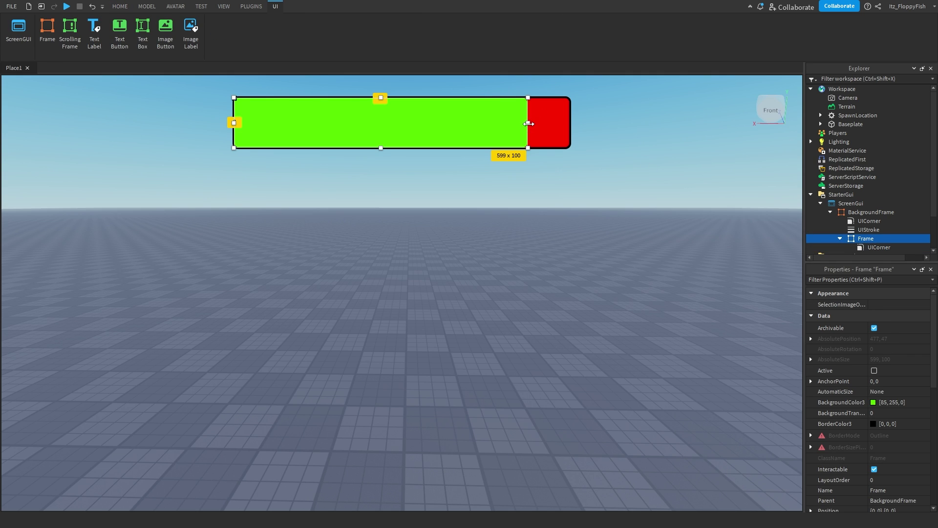
{"action": "left_click_drag", "start_coordinate": [529, 124], "coordinate": [578, 130]}
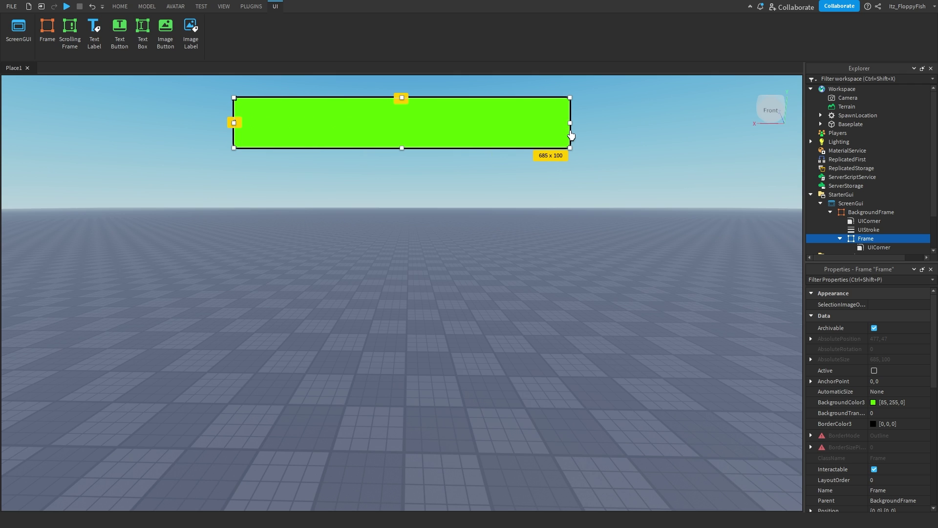
{"action": "scroll", "coordinate": [875, 215], "scroll_direction": "down", "scroll_amount": 2}
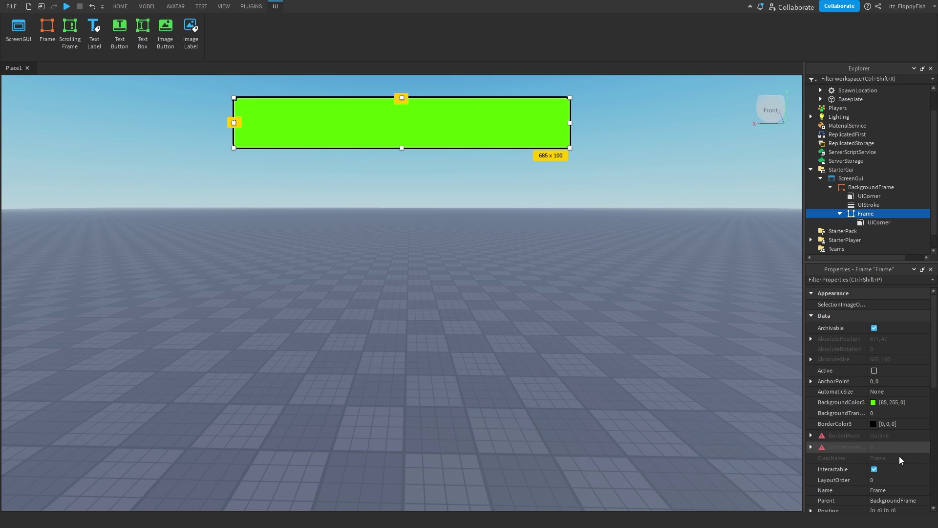
{"action": "left_click", "coordinate": [879, 492]}
{"action": "key", "text": "BackSpace"}
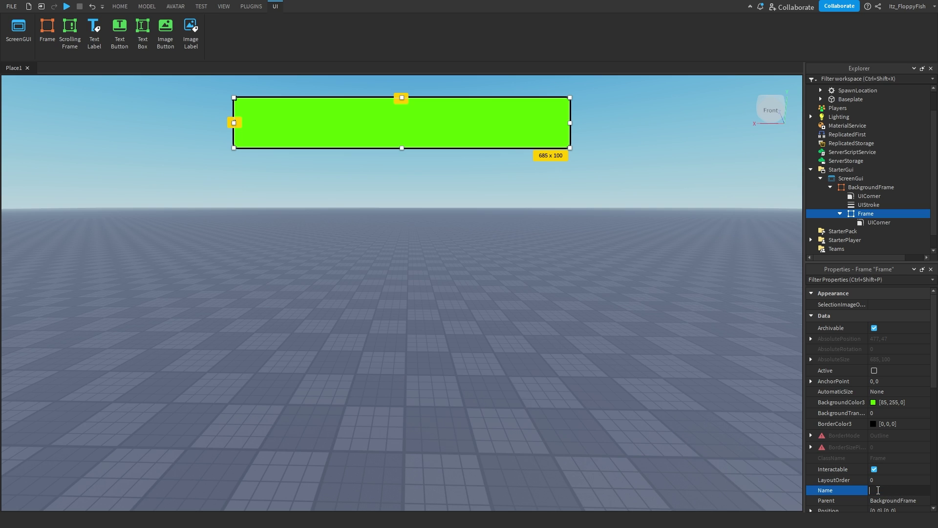
{"action": "type", "text": "BarFrame"}
{"action": "key", "text": "Return"}
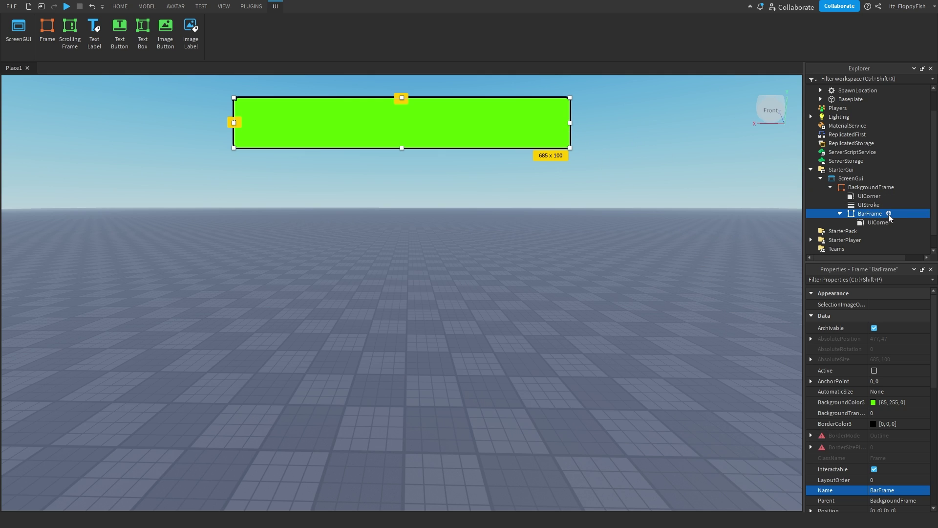
{"action": "left_click", "coordinate": [889, 214]}
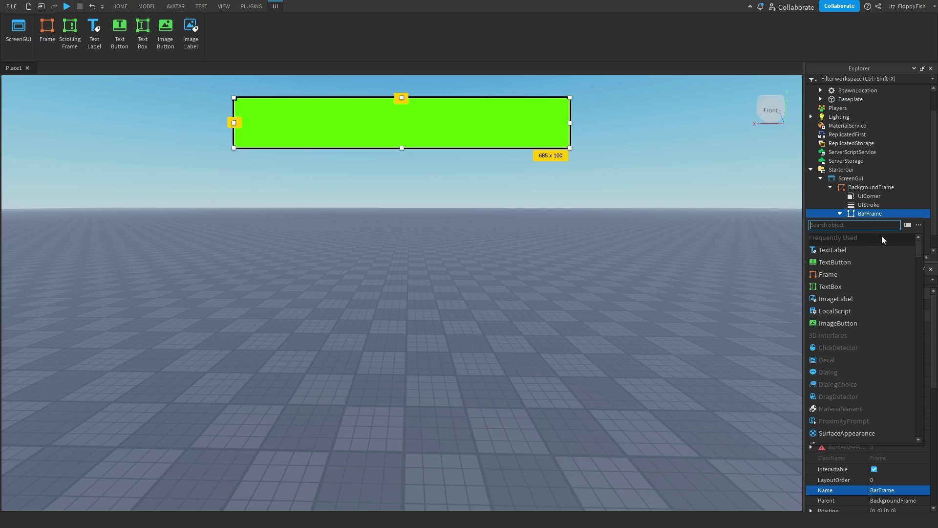
Step: Add a LocalScript to BarFrame, replace its code with the pasted updateHealth script, and return to Place1
{"action": "left_click", "coordinate": [846, 311]}
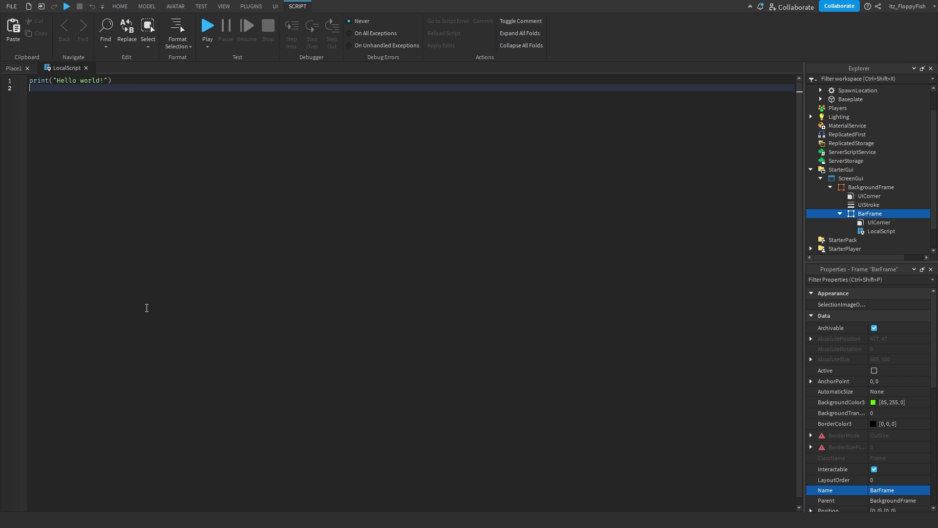
{"action": "scroll", "coordinate": [146, 308], "scroll_direction": "up", "scroll_amount": 2, "text": "ctrl"}
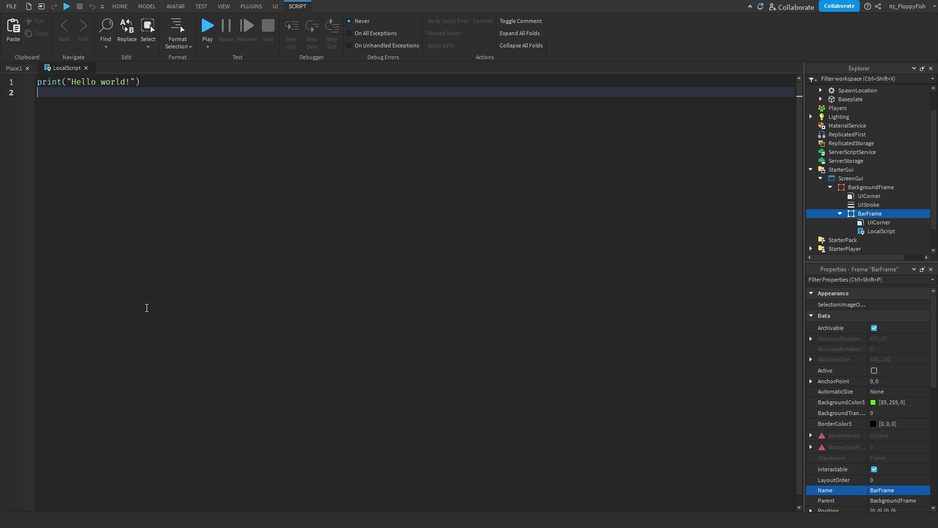
{"action": "key", "text": "ctrl+a"}
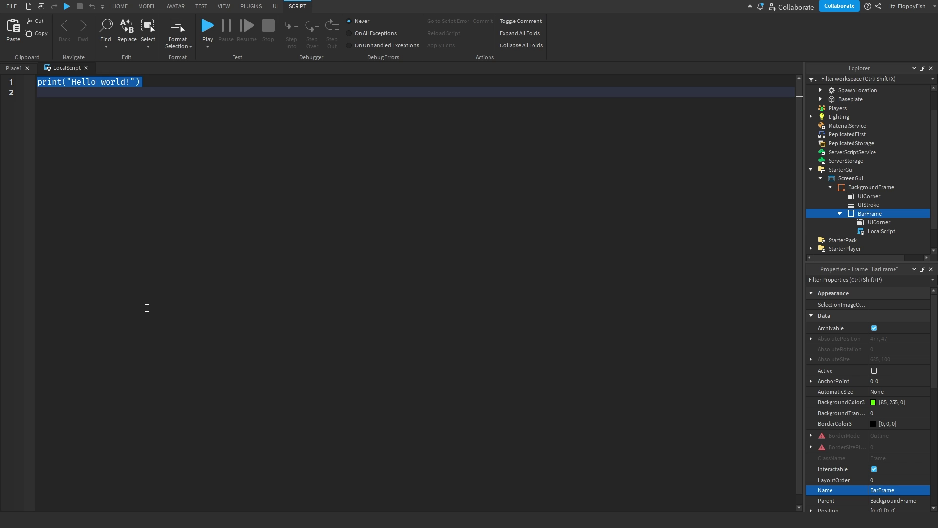
{"action": "key", "text": "BackSpace"}
{"action": "type", "text": "local Player = game.Players.LocalPlayer local Character = Player.Character local Humanoid = Character:WaitForChild(\"Humanoid\") local MainHealthBar = script.Parent local TextLabel = script.Parent.Parent.CustomText -- Change CustomText to whatever your TextLabel which is in your bar is called.  local function updateHealth() \tlocal BarSize = math.clamp(Humanoid.Health / Humanoid.MaxHealth, 0, 1) \tMainHealthBar.Size = UDim2.new(BarSize, 0, 1, 0) \tTextLabel.Text = \"Health: \" .. tostring(math.floor(BarSize * 100))..\"%\" -- You are able to adjust what is shown on the bar here. end  updateHealth()  Humanoid:GetPropertyChangedSignal(\"Health\"):Connect(updateHealth) Humanoid:GetPropertyChangedSignal(\"MaxHealth\"):Connect(updateHealth)"}
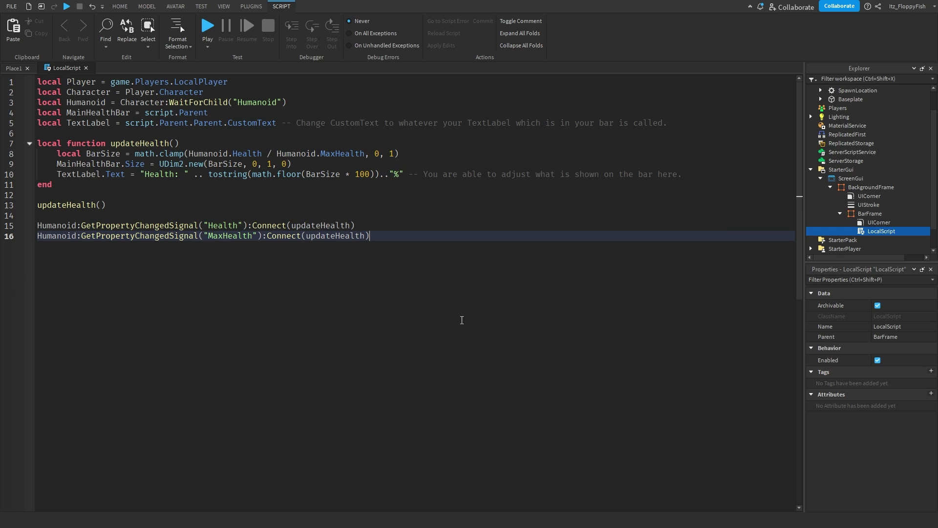
{"action": "left_click", "coordinate": [13, 69]}
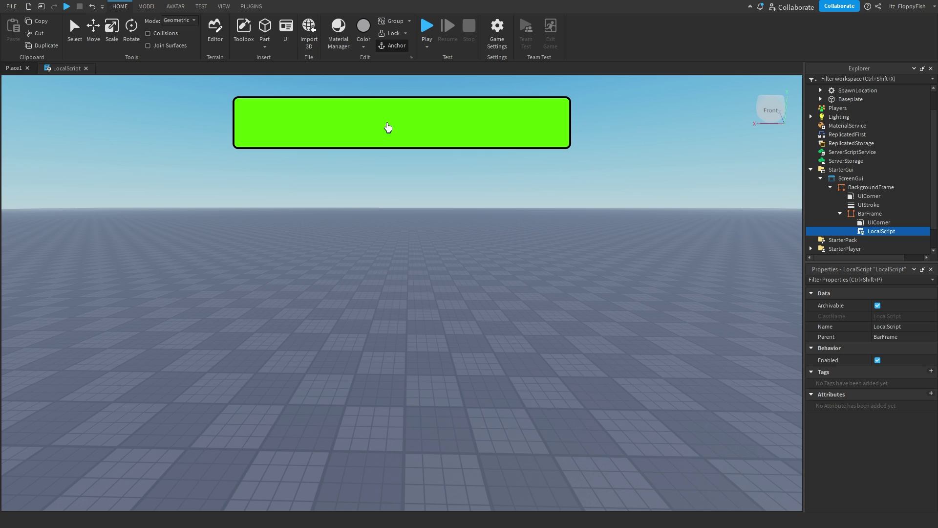
Step: Insert a 200 x 50 TextLabel into BackgroundFrame and centre it on the bar
{"action": "left_click", "coordinate": [841, 214]}
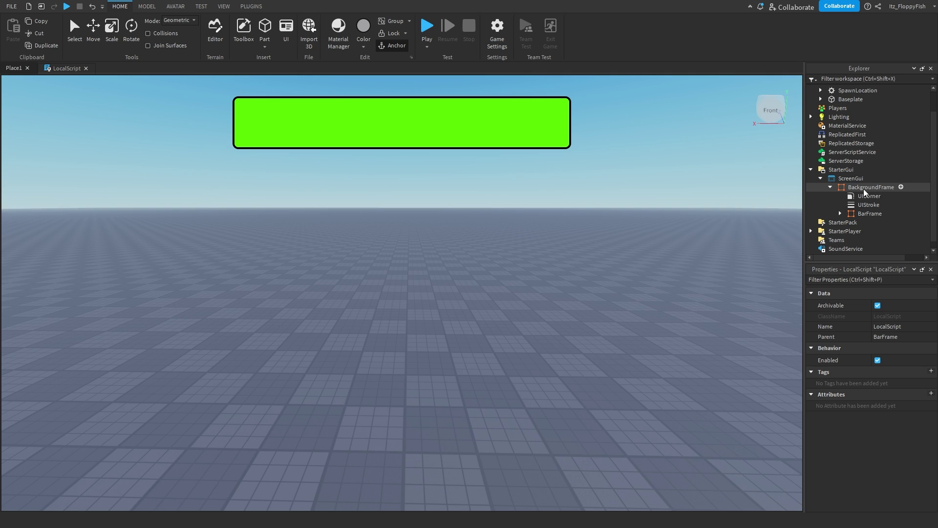
{"action": "left_click", "coordinate": [864, 189]}
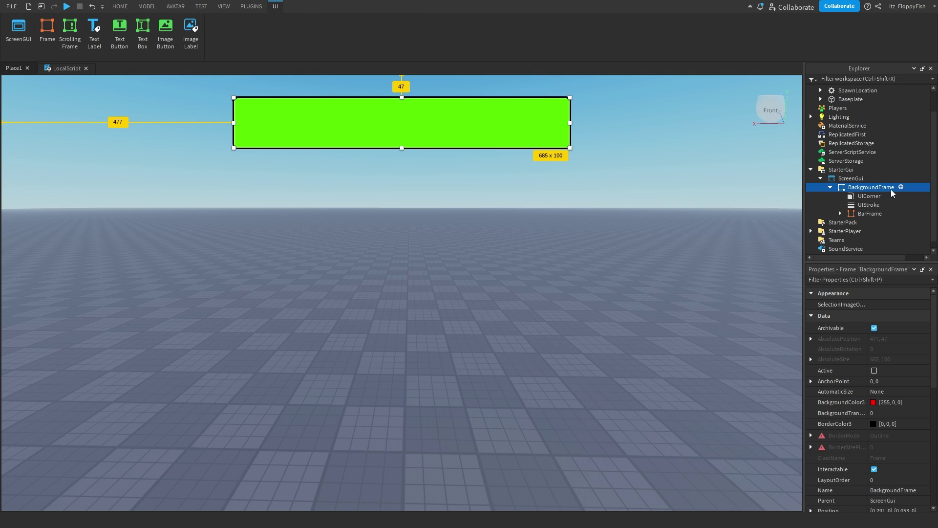
{"action": "left_click", "coordinate": [902, 187]}
{"action": "left_click", "coordinate": [852, 225]}
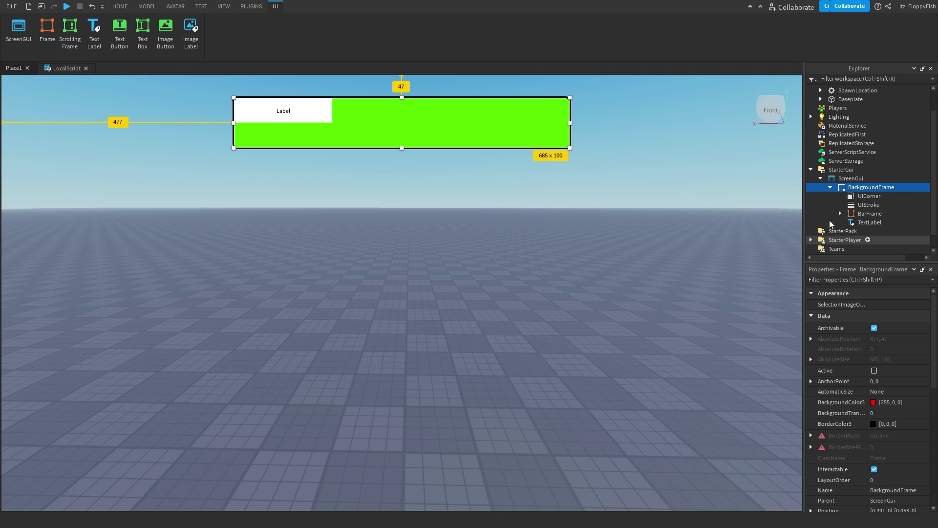
{"action": "left_click_drag", "start_coordinate": [297, 104], "coordinate": [417, 119]}
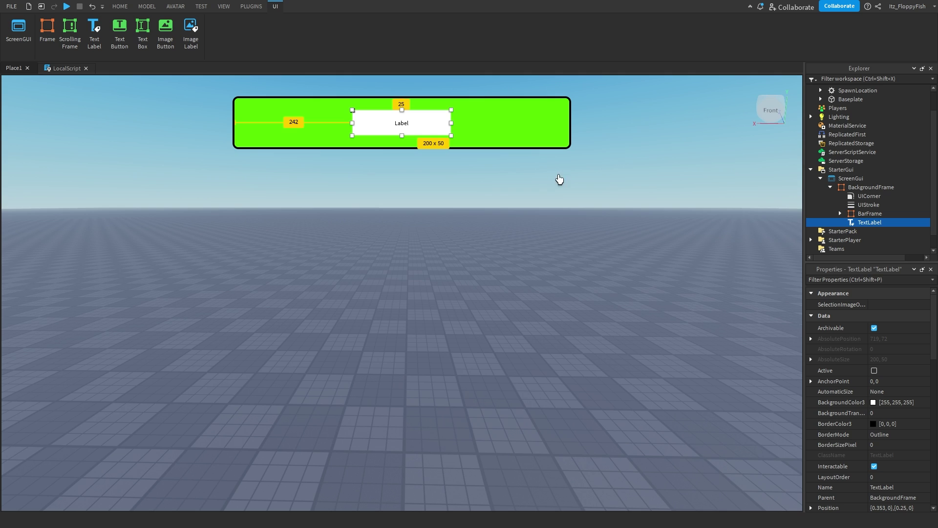
Step: Set the TextLabel's BackgroundTransparency to 1, FontFace to Fredoka One, and turn on TextScaled
{"action": "scroll", "coordinate": [908, 355], "scroll_direction": "down", "scroll_amount": 3}
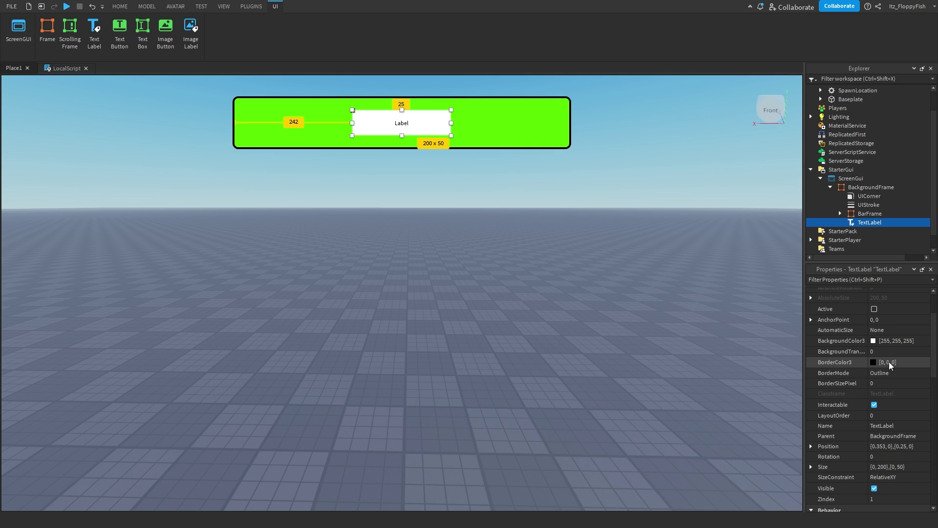
{"action": "left_click", "coordinate": [884, 352]}
{"action": "type", "text": "1"}
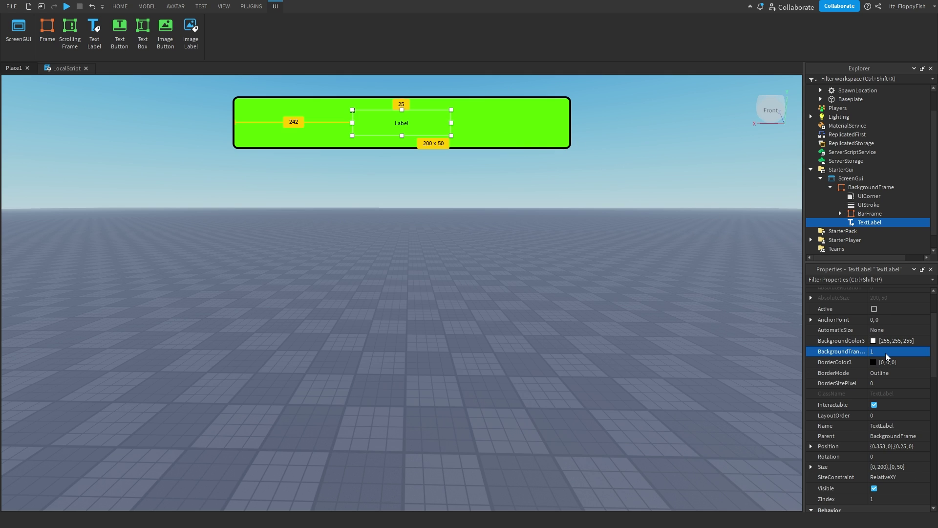
{"action": "scroll", "coordinate": [887, 362], "scroll_direction": "down", "scroll_amount": 10}
{"action": "left_click", "coordinate": [896, 423]}
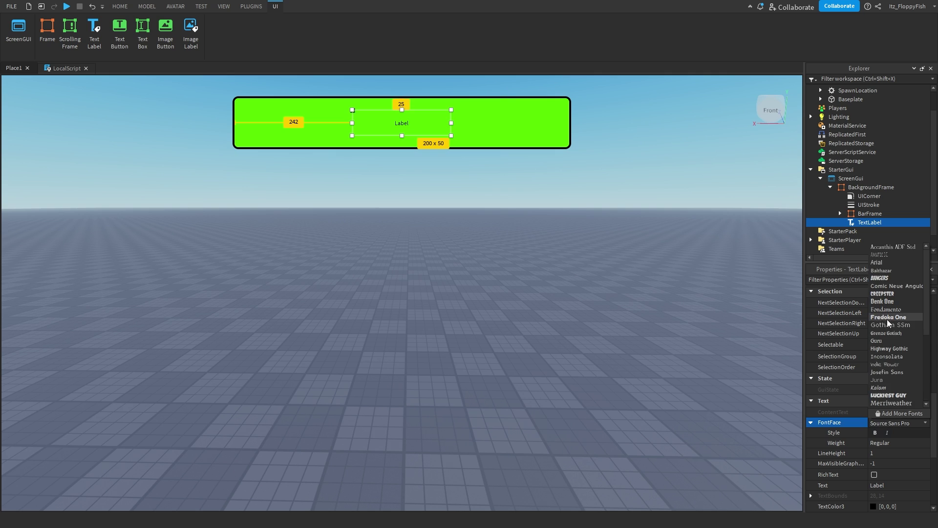
{"action": "left_click", "coordinate": [875, 323]}
{"action": "scroll", "coordinate": [875, 333], "scroll_direction": "down", "scroll_amount": 3}
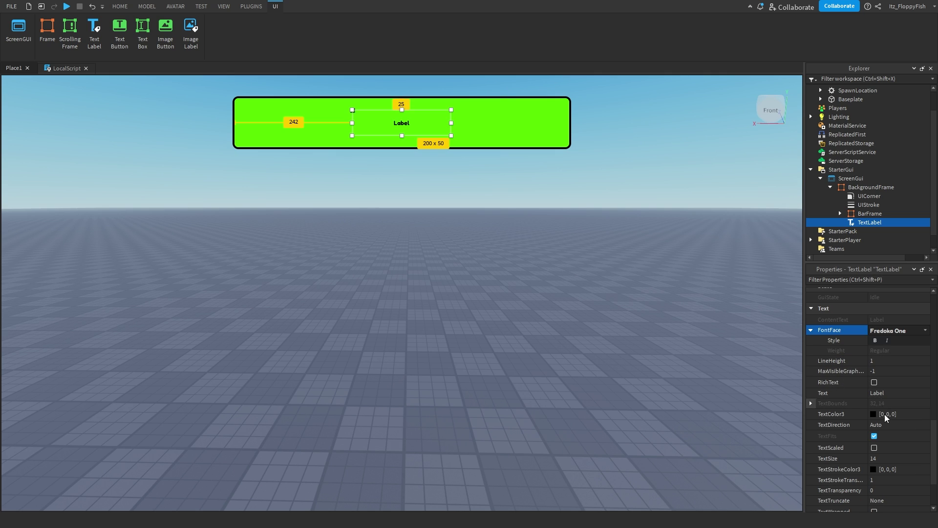
{"action": "left_click", "coordinate": [875, 448]}
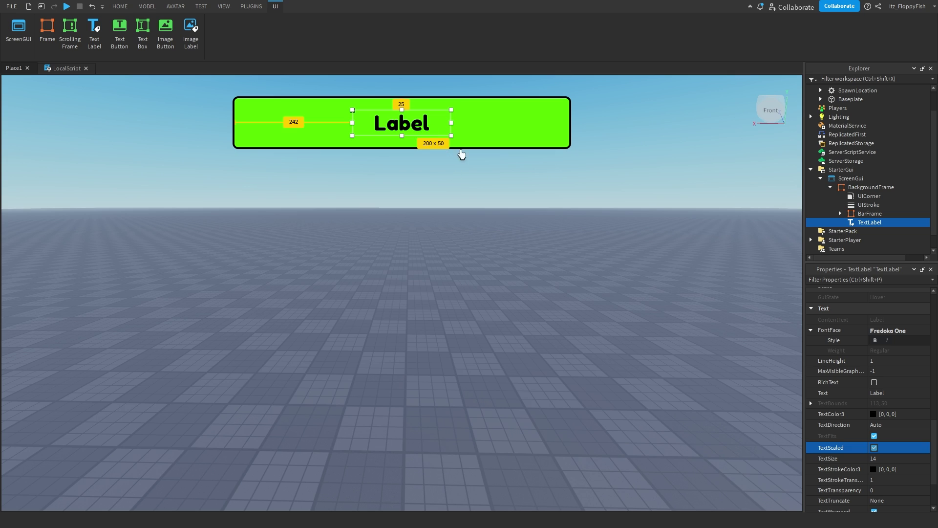
Step: Expand BarFrame in the Explorer to show its children
{"action": "mouse_move", "coordinate": [873, 224]}
{"action": "left_click", "coordinate": [840, 213]}
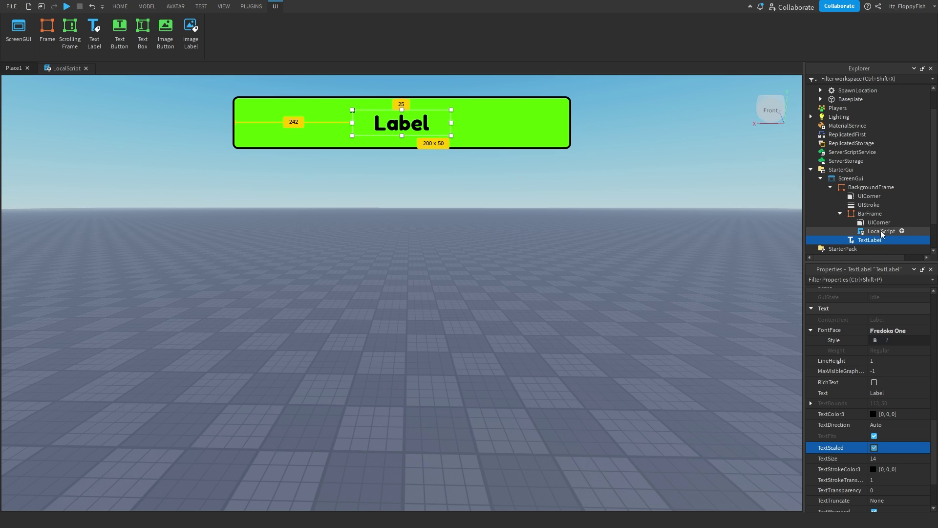
{"action": "scroll", "coordinate": [902, 409], "scroll_direction": "down", "scroll_amount": 1}
{"action": "scroll", "coordinate": [887, 366], "scroll_direction": "up", "scroll_amount": 5}
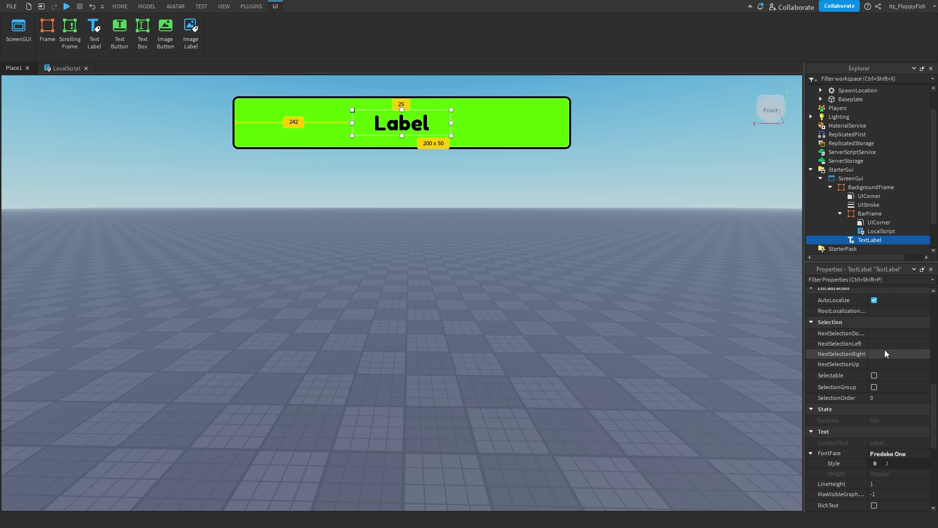
{"action": "scroll", "coordinate": [884, 357], "scroll_direction": "up", "scroll_amount": 10}
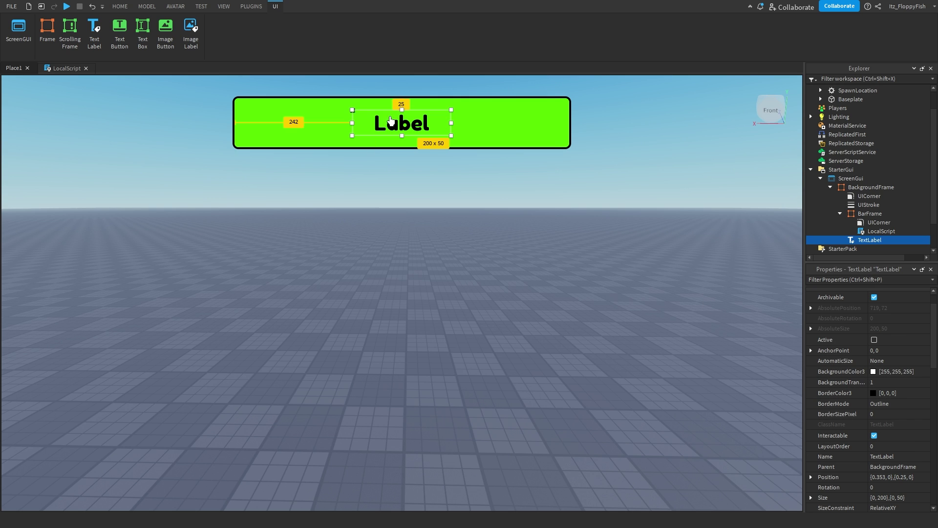
Step: Rename the text label to CustomText, then open BarFrame's LocalScript for editing
{"action": "left_click", "coordinate": [887, 458]}
{"action": "type", "text": "Cu"}
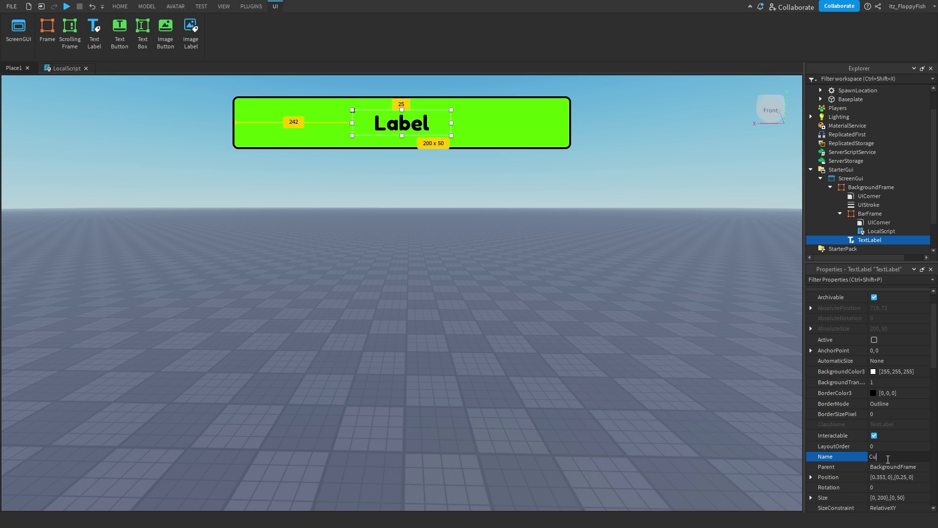
{"action": "type", "text": "stomText"}
{"action": "key", "text": "Return"}
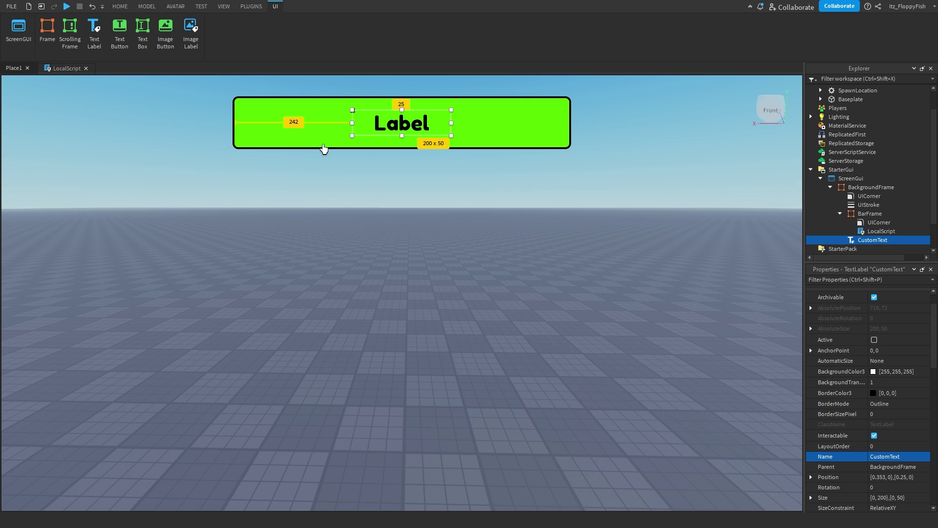
{"action": "double_click", "coordinate": [869, 232]}
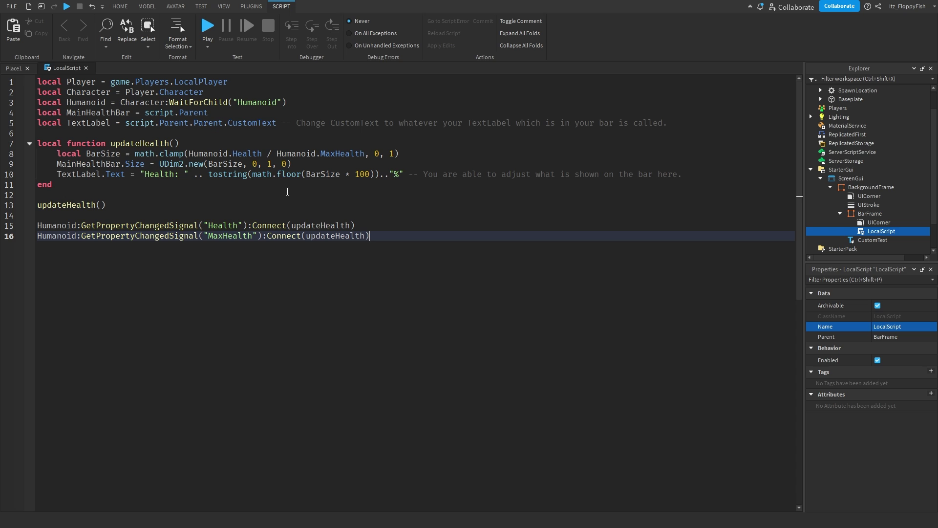
{"action": "left_click", "coordinate": [16, 69]}
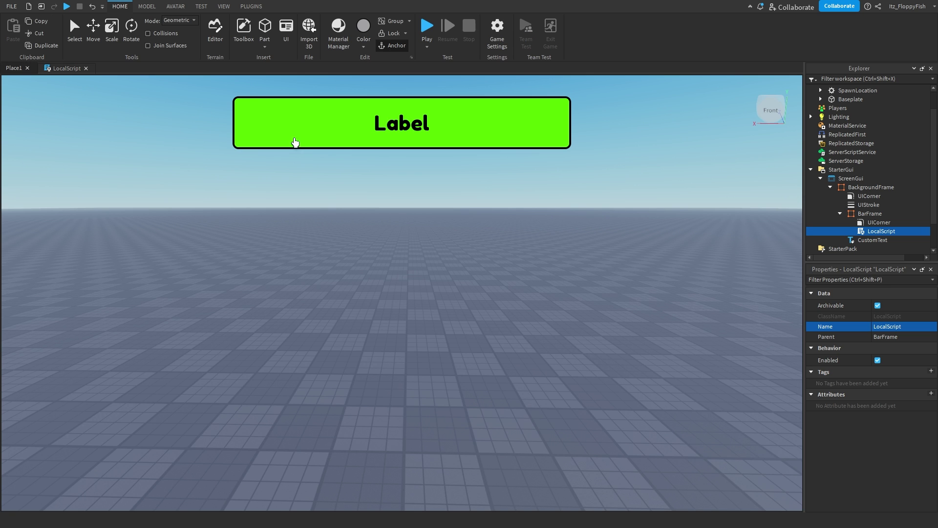
{"action": "left_click", "coordinate": [65, 68]}
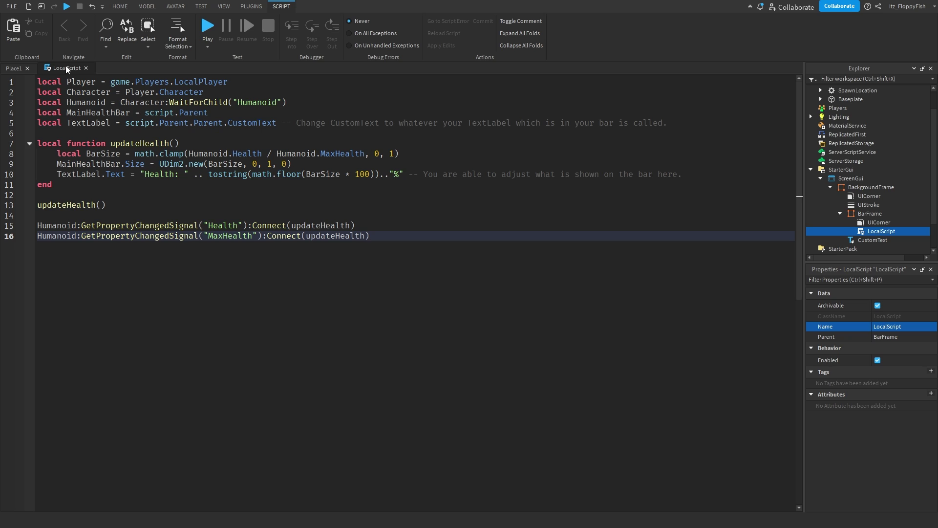
{"action": "left_click", "coordinate": [77, 82]}
{"action": "left_click", "coordinate": [147, 92]}
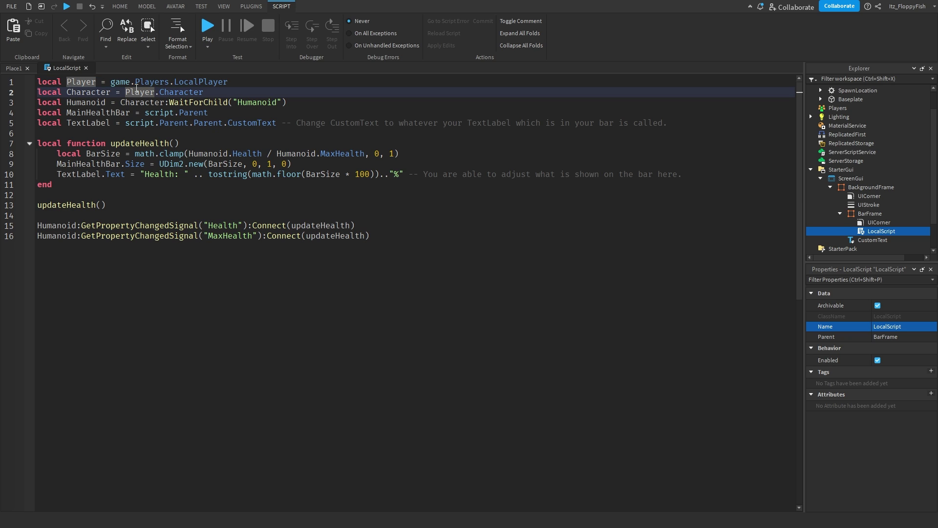
{"action": "double_click", "coordinate": [188, 81]}
{"action": "double_click", "coordinate": [120, 82]}
{"action": "double_click", "coordinate": [155, 81]}
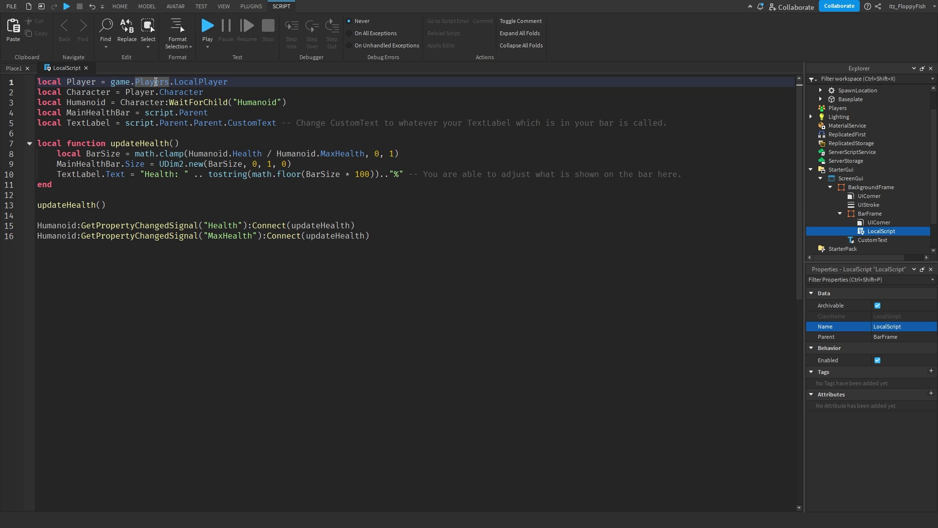
{"action": "double_click", "coordinate": [215, 81]}
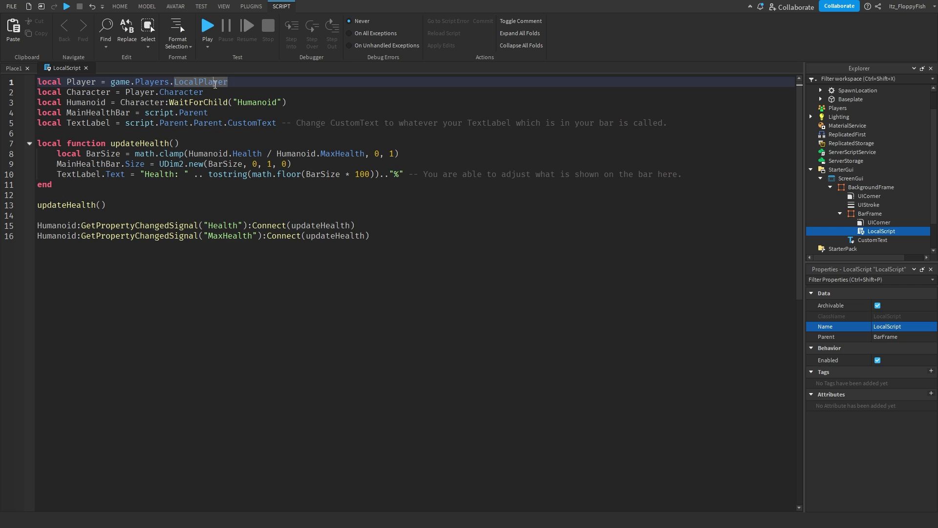
{"action": "mouse_move", "coordinate": [865, 232]}
{"action": "left_click", "coordinate": [79, 82]}
{"action": "left_click", "coordinate": [121, 81]}
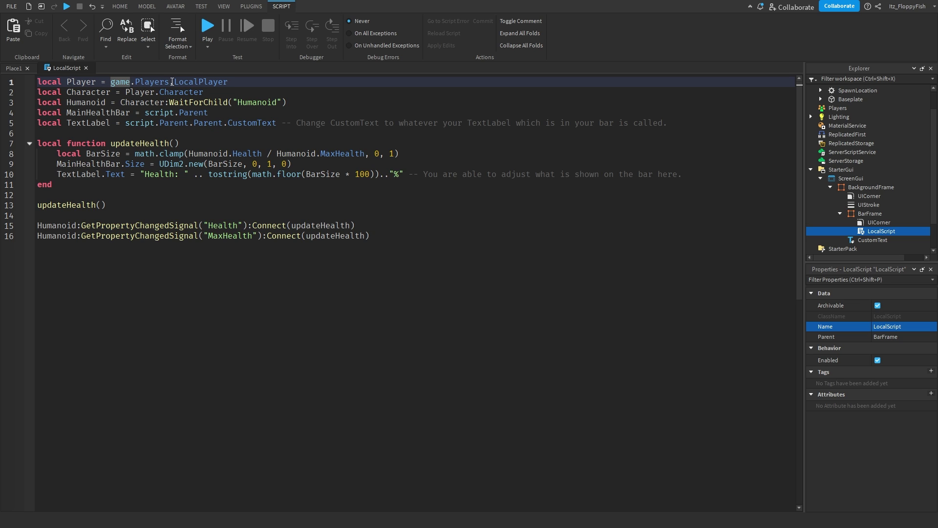
{"action": "left_click", "coordinate": [57, 94]}
{"action": "left_click", "coordinate": [92, 92]}
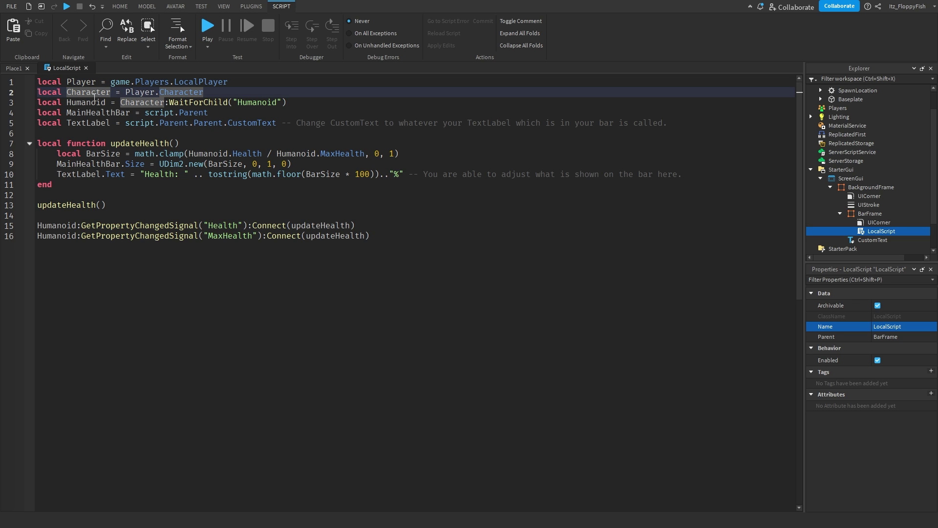
{"action": "left_click", "coordinate": [156, 95]}
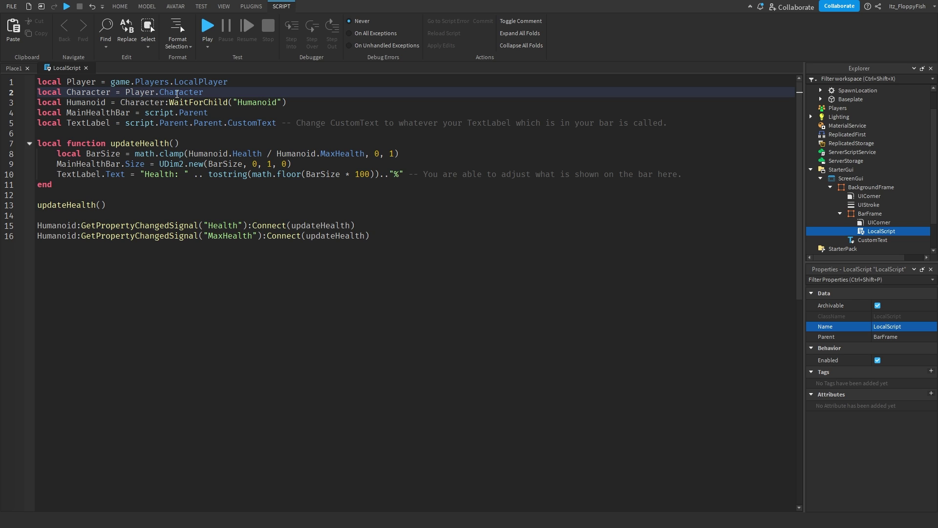
{"action": "left_click", "coordinate": [185, 94]}
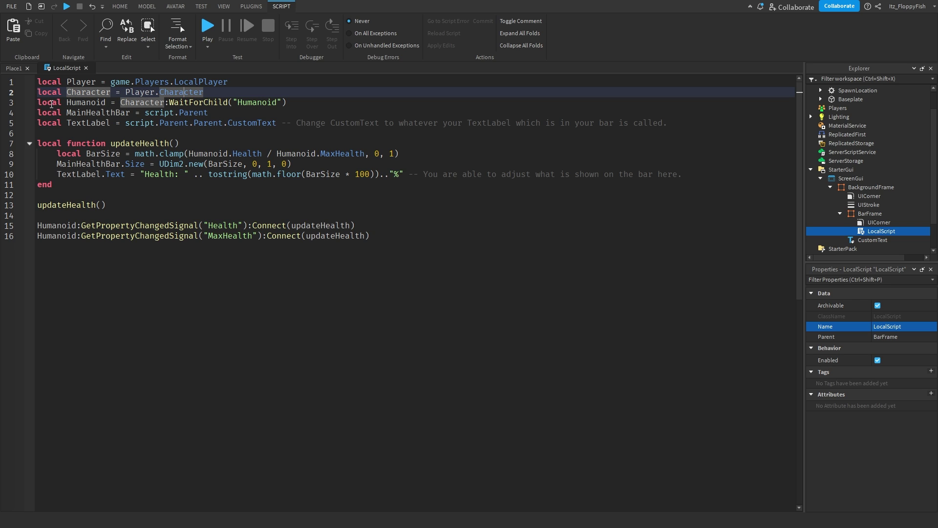
{"action": "left_click", "coordinate": [86, 102]}
{"action": "left_click", "coordinate": [136, 103]}
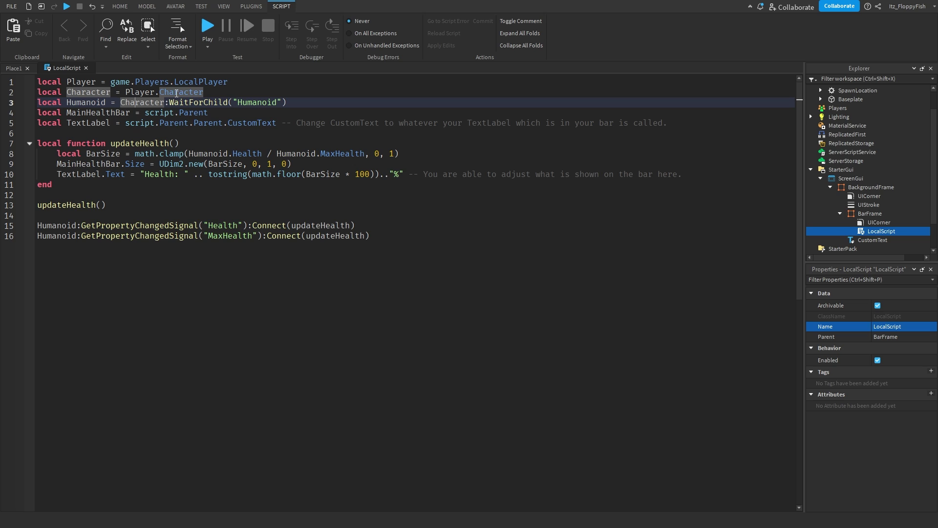
{"action": "left_click", "coordinate": [195, 103]}
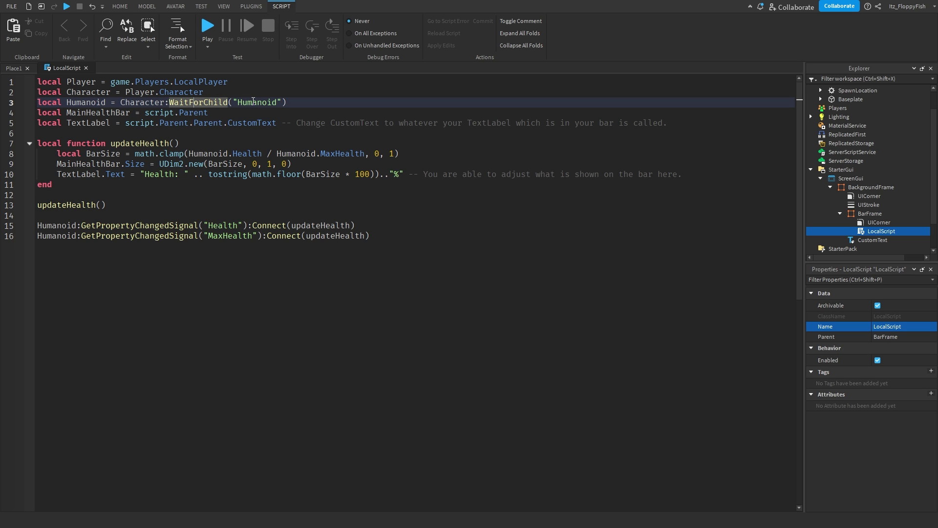
{"action": "double_click", "coordinate": [254, 101]}
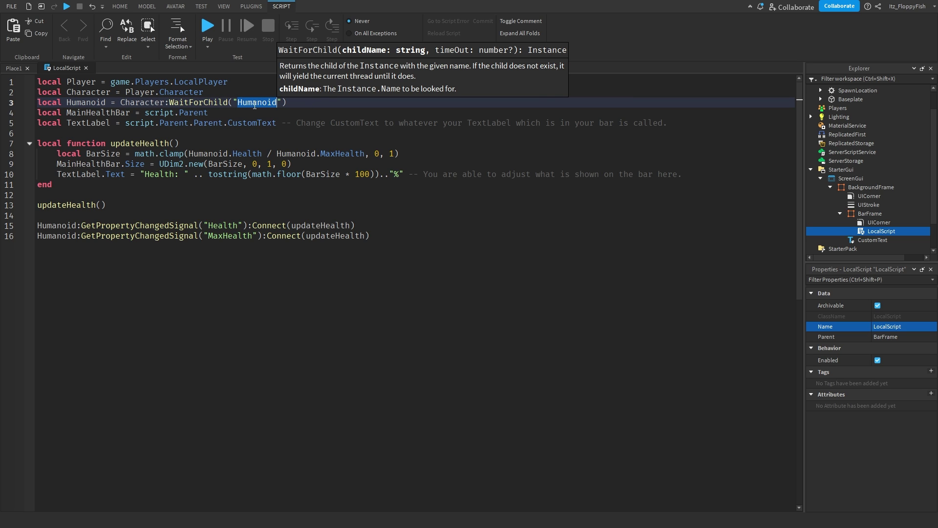